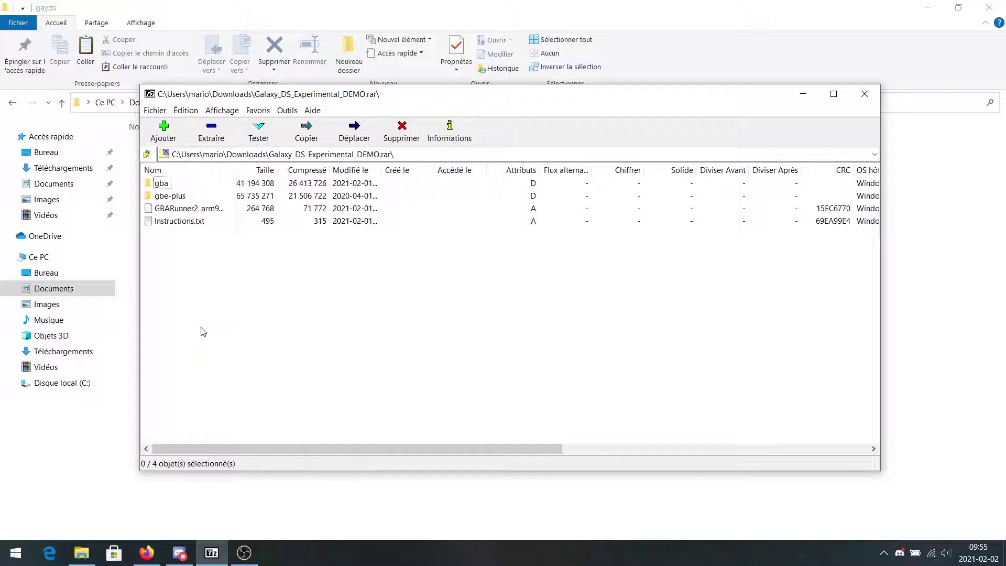
Extract all the contents of the Galaxy_DS_Experimental_DEMO.rar archive into the gayds folder in Documents.
{"action": "left_click_drag", "start_coordinate": [198, 302], "coordinate": [518, 510]}
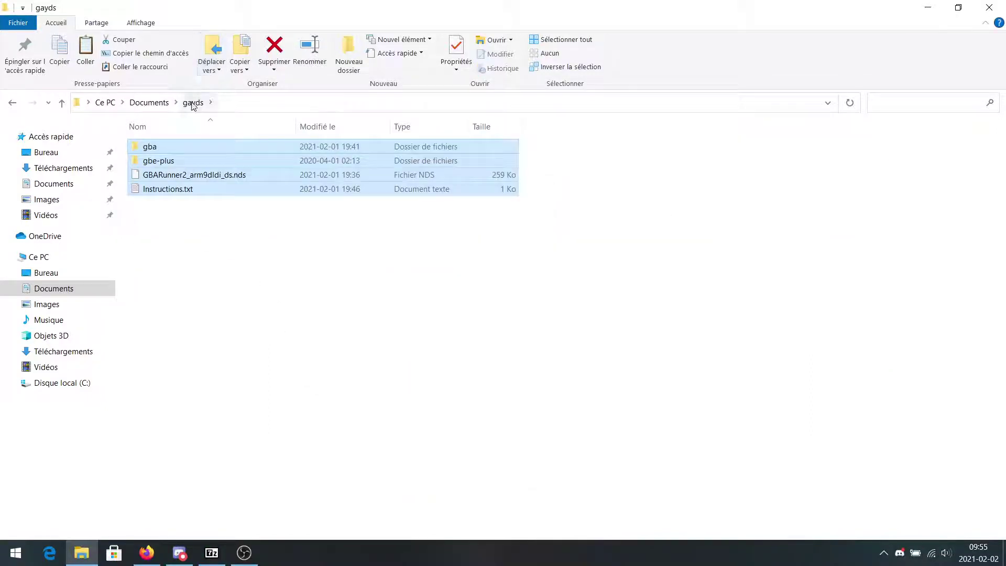
{"action": "left_click", "coordinate": [205, 231]}
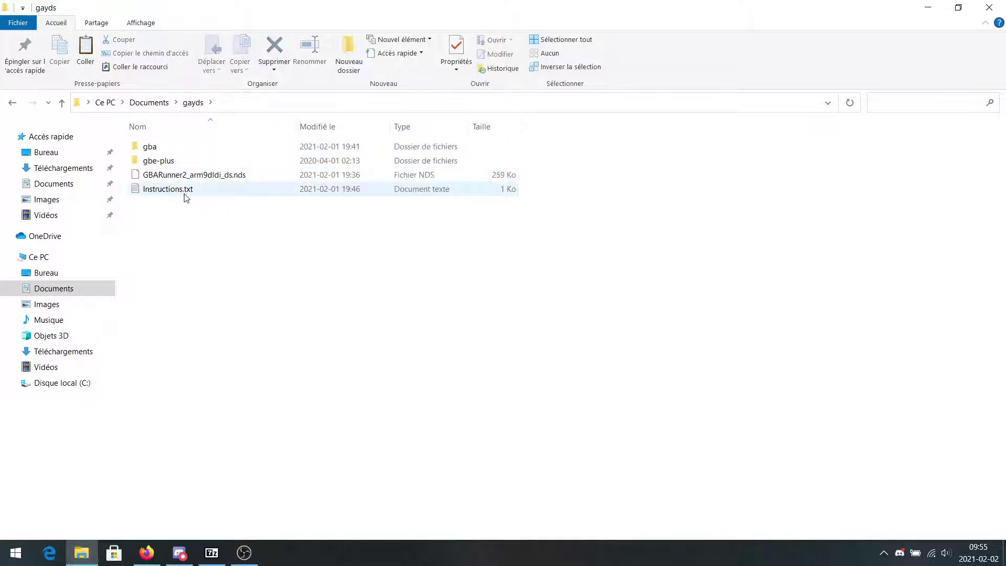
Open Instructions.txt and read its full introduction along with the DS and PC setup steps.
{"action": "double_click", "coordinate": [184, 191]}
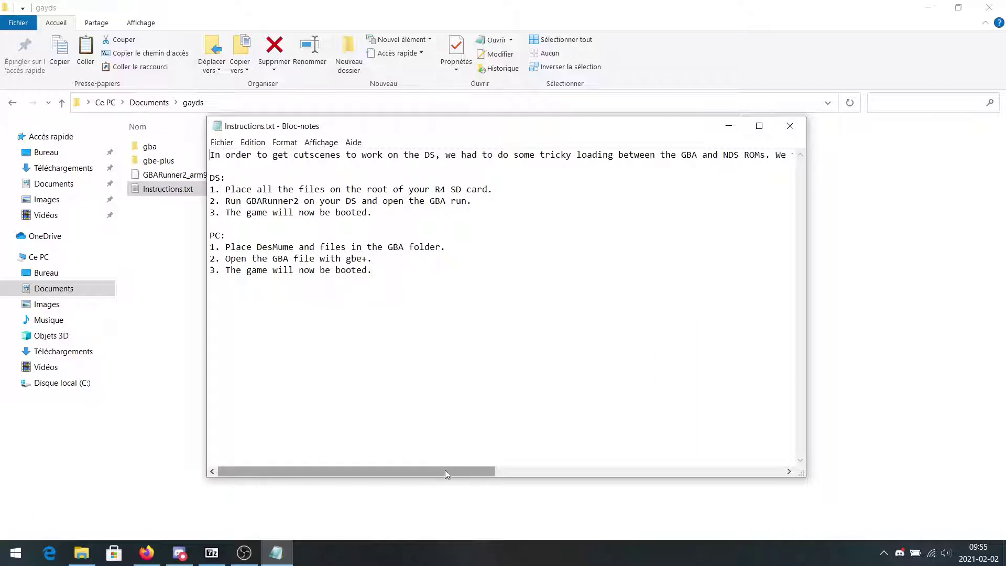
{"action": "left_click_drag", "start_coordinate": [445, 470], "coordinate": [552, 474]}
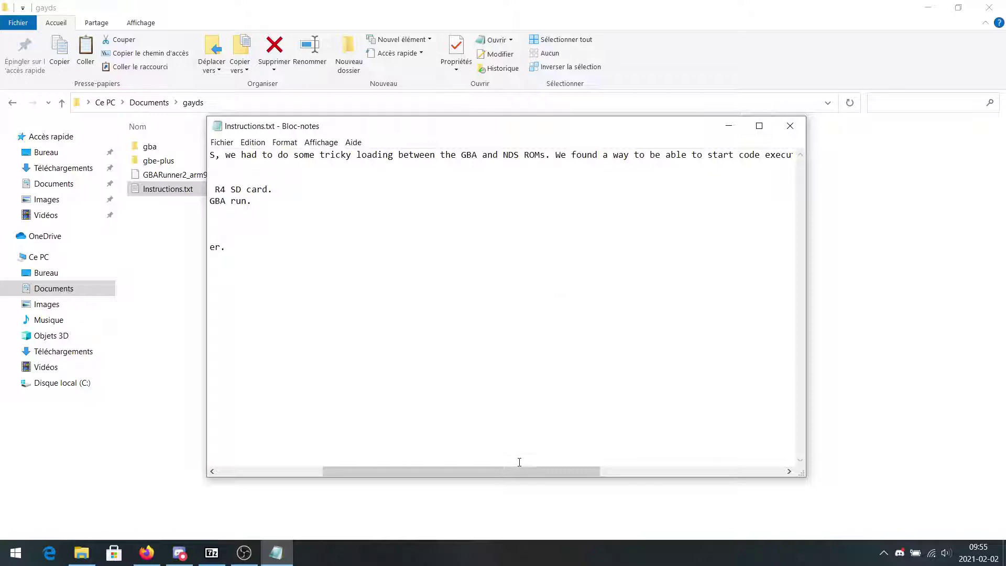
{"action": "left_click_drag", "start_coordinate": [519, 472], "coordinate": [708, 464]}
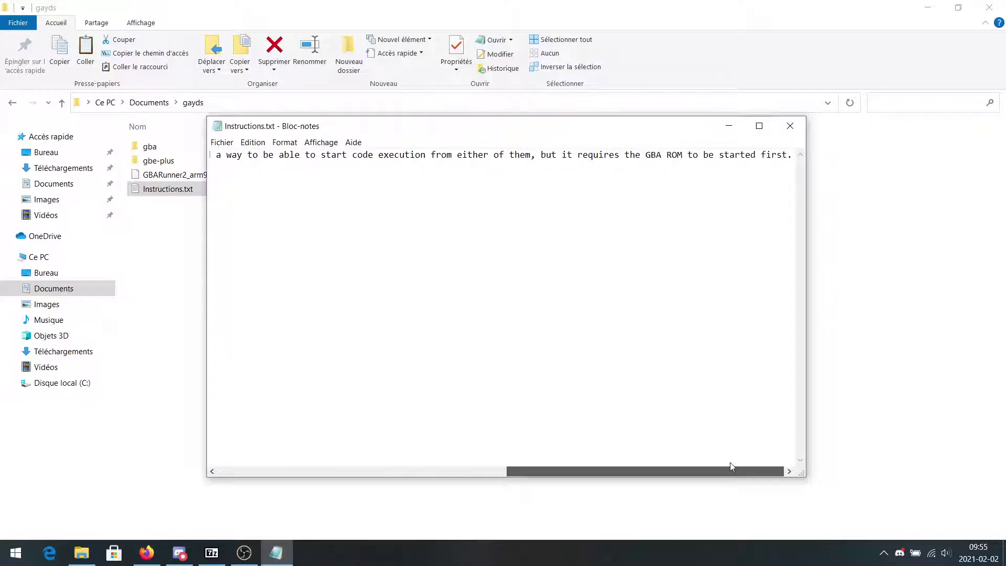
{"action": "left_click_drag", "start_coordinate": [734, 463], "coordinate": [731, 461]}
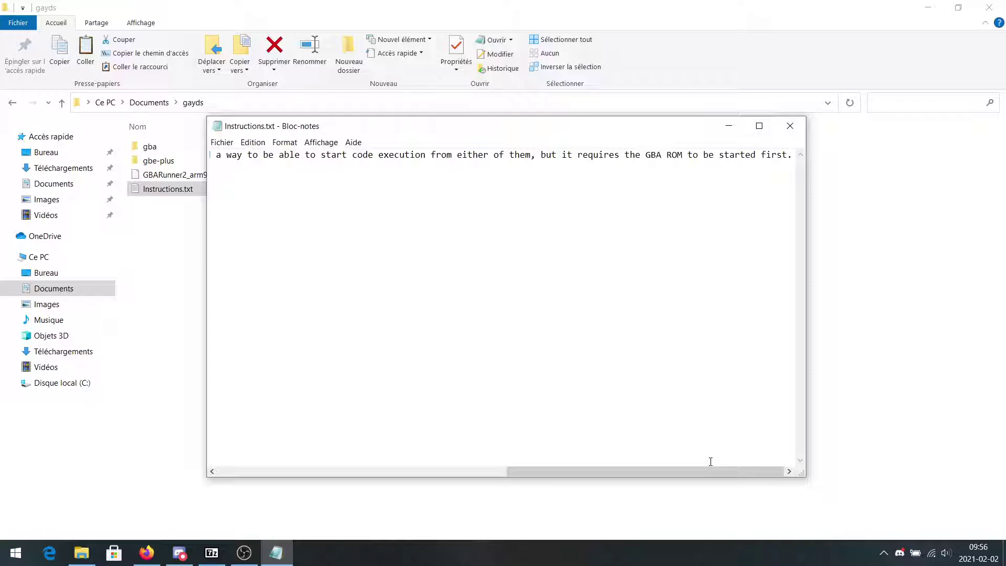
{"action": "left_click_drag", "start_coordinate": [692, 471], "coordinate": [371, 461]}
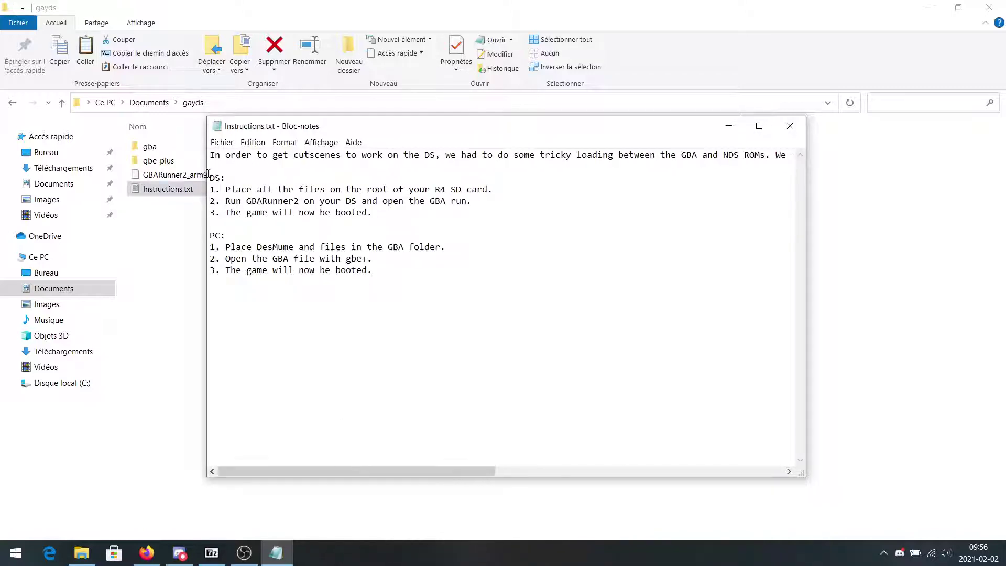
Delete the DS section, including its heading and three steps, from the instructions text.
{"action": "left_click_drag", "start_coordinate": [210, 177], "coordinate": [447, 218]}
{"action": "key", "text": "BackSpace"}
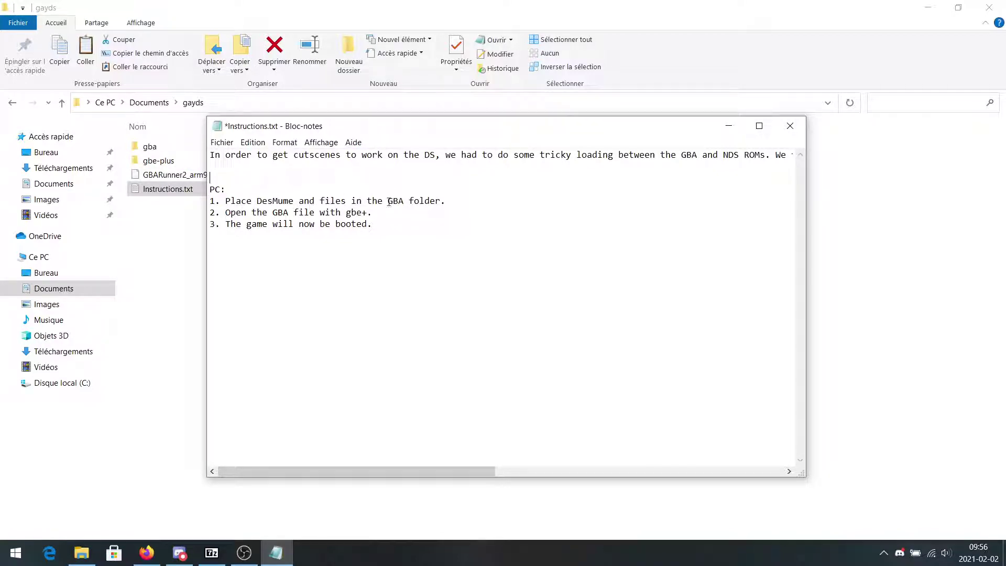
Copy the Battery, Cheats, StateSlots and xdelta folders, desmume.ini and DeSmuME-VS2019-x64-Release.exe from the desmume folder in Documents.
{"action": "left_click", "coordinate": [167, 256]}
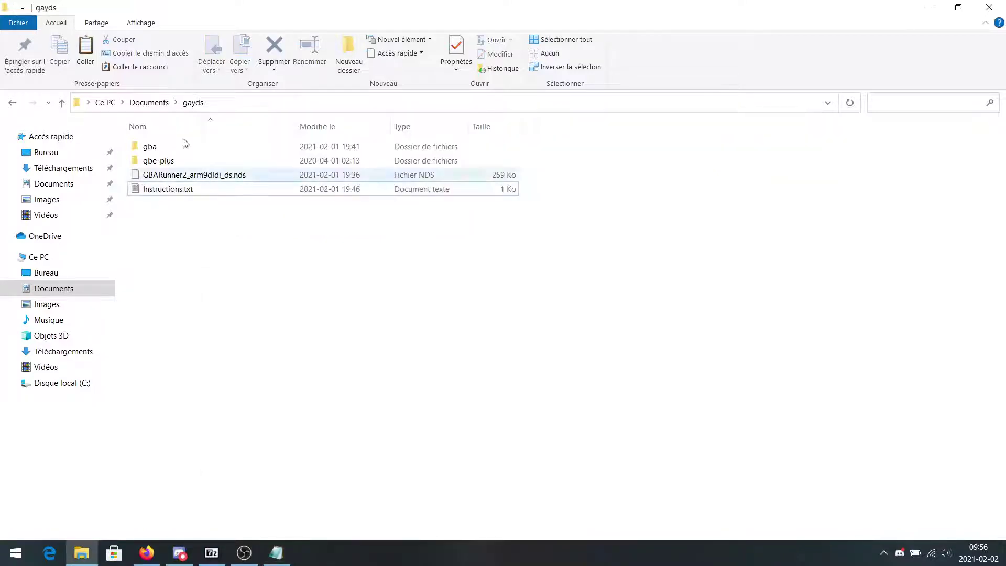
{"action": "left_click", "coordinate": [149, 102]}
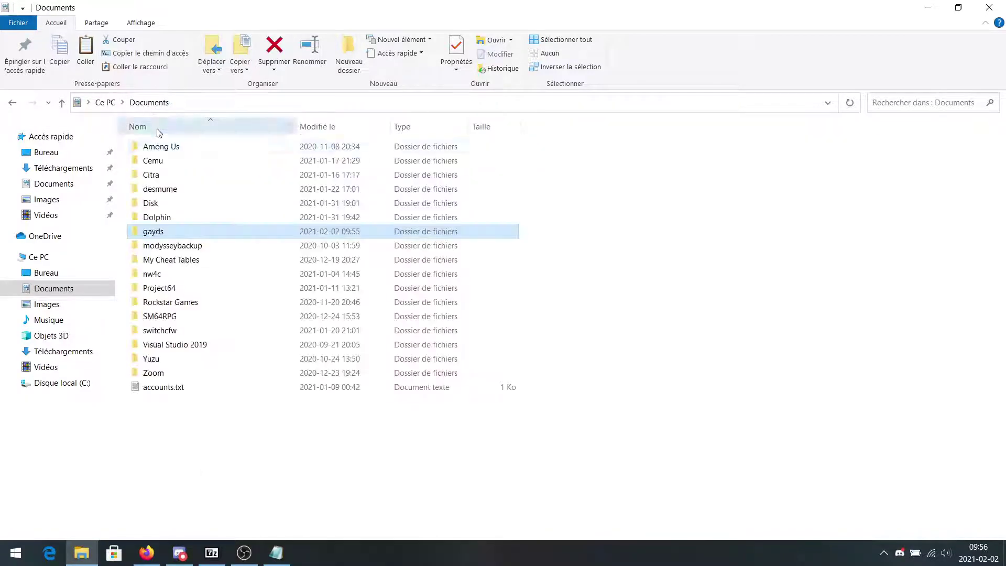
{"action": "double_click", "coordinate": [181, 190]}
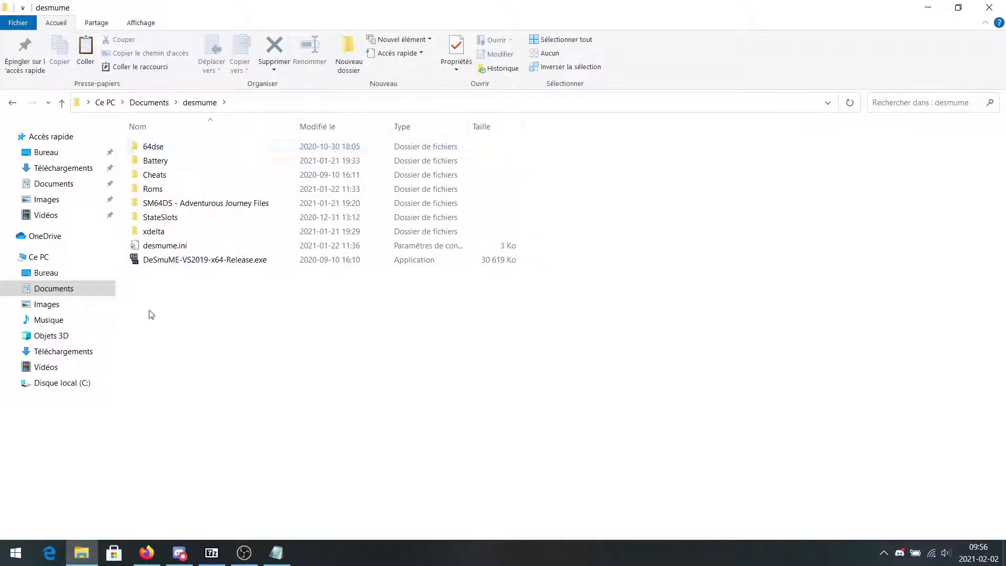
{"action": "left_click_drag", "start_coordinate": [150, 316], "coordinate": [157, 215]}
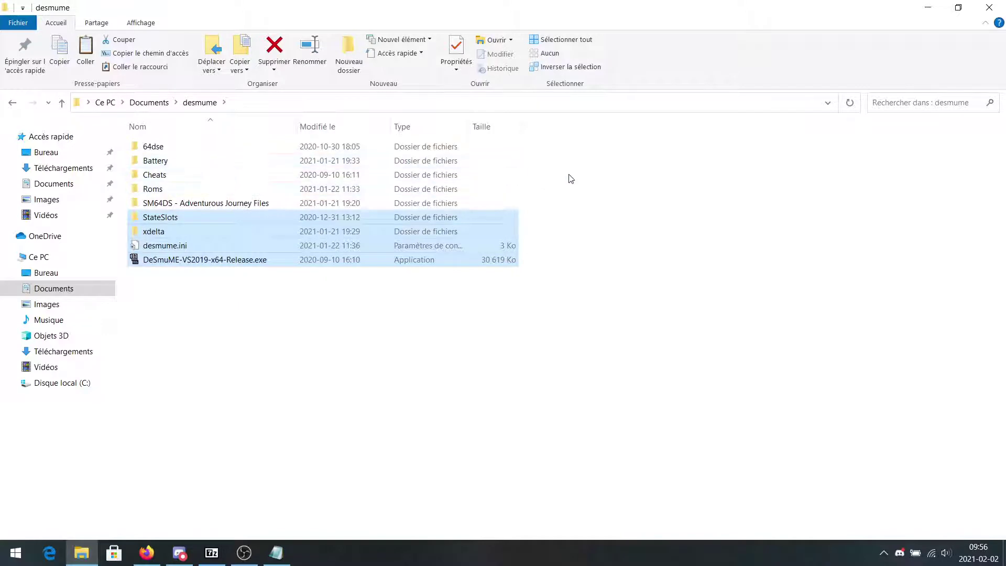
{"action": "left_click_drag", "start_coordinate": [558, 180], "coordinate": [539, 166]}
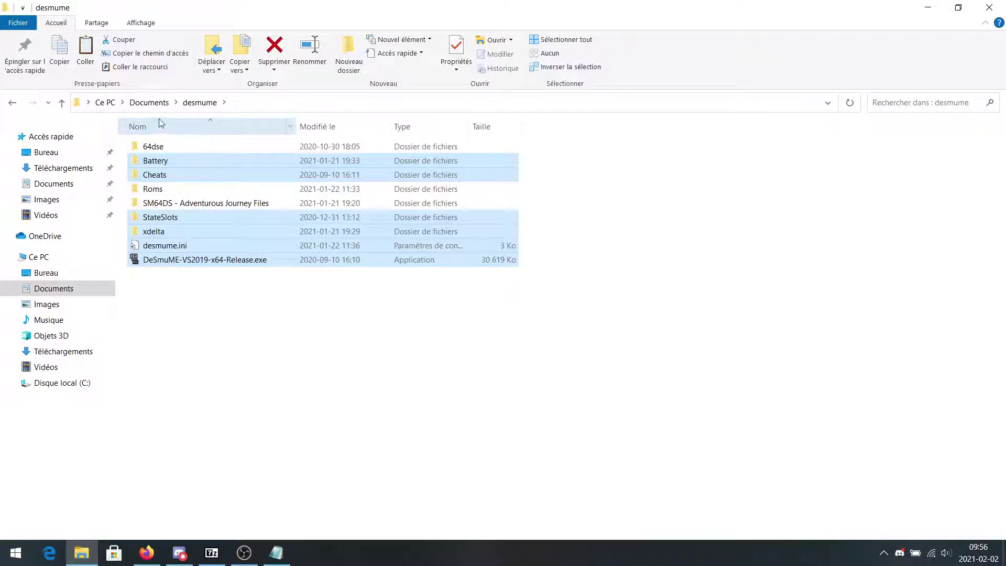
Paste the copied DeSmuME files into the gba folder inside gayds.
{"action": "left_click", "coordinate": [156, 104]}
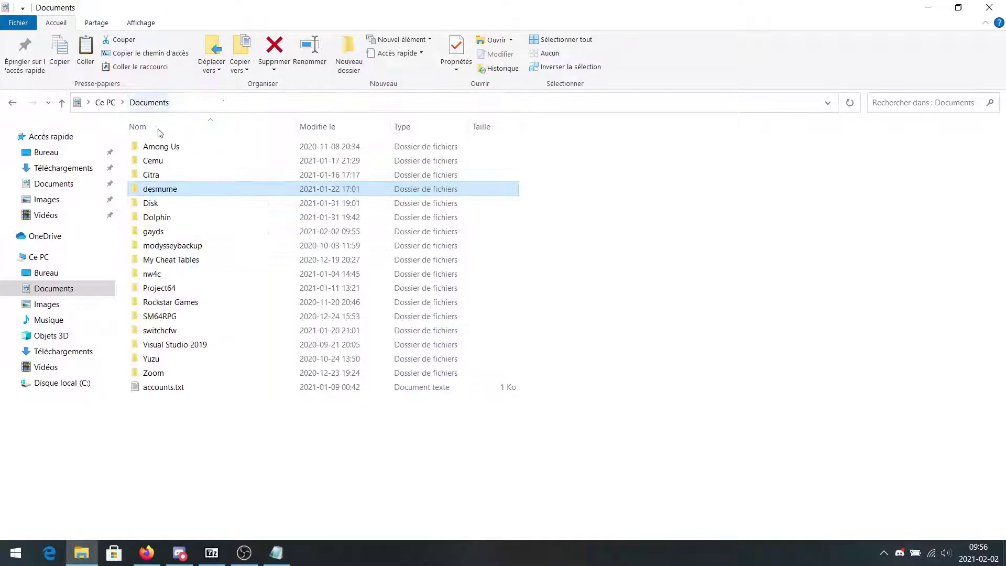
{"action": "double_click", "coordinate": [163, 190]}
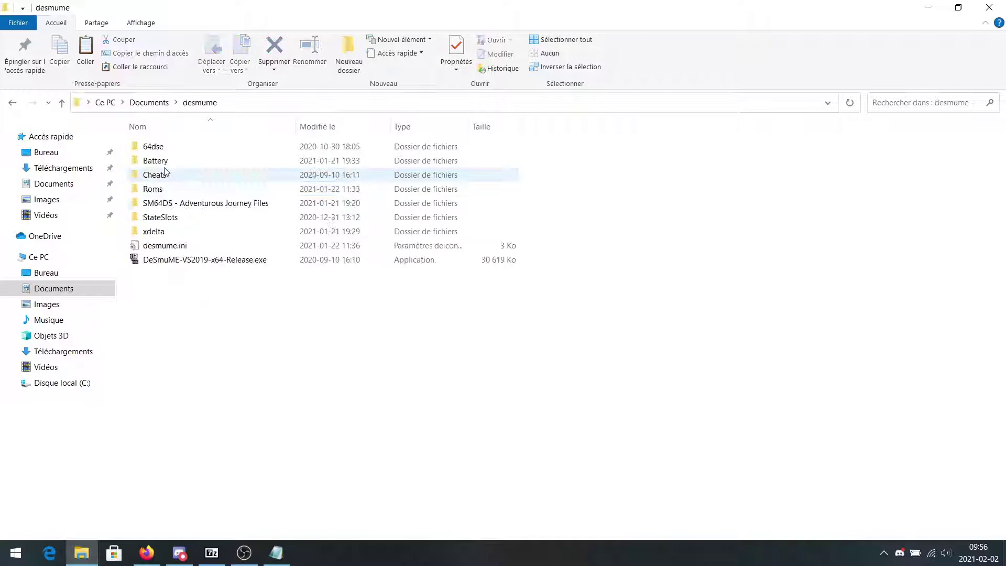
{"action": "left_click", "coordinate": [156, 103]}
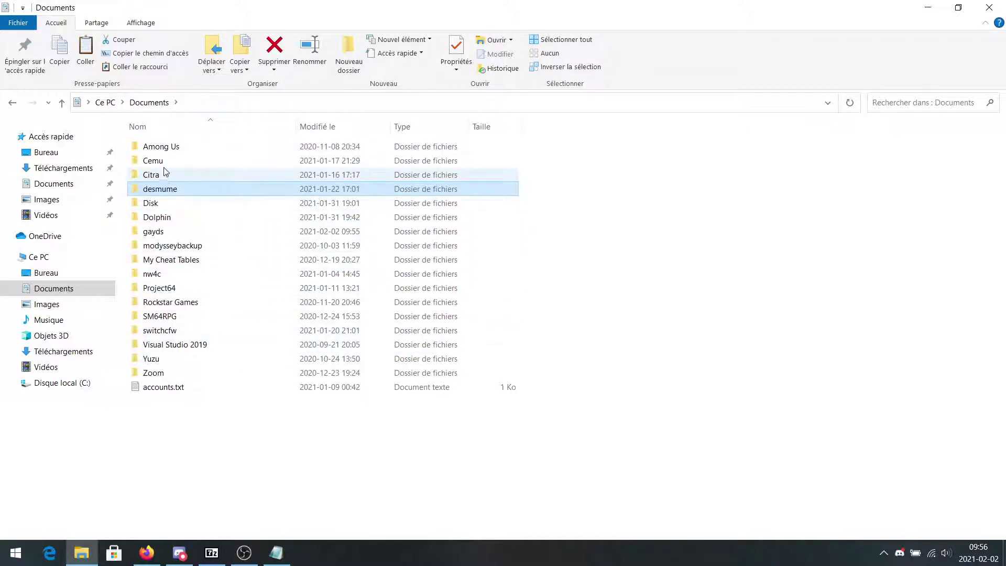
{"action": "double_click", "coordinate": [172, 231]}
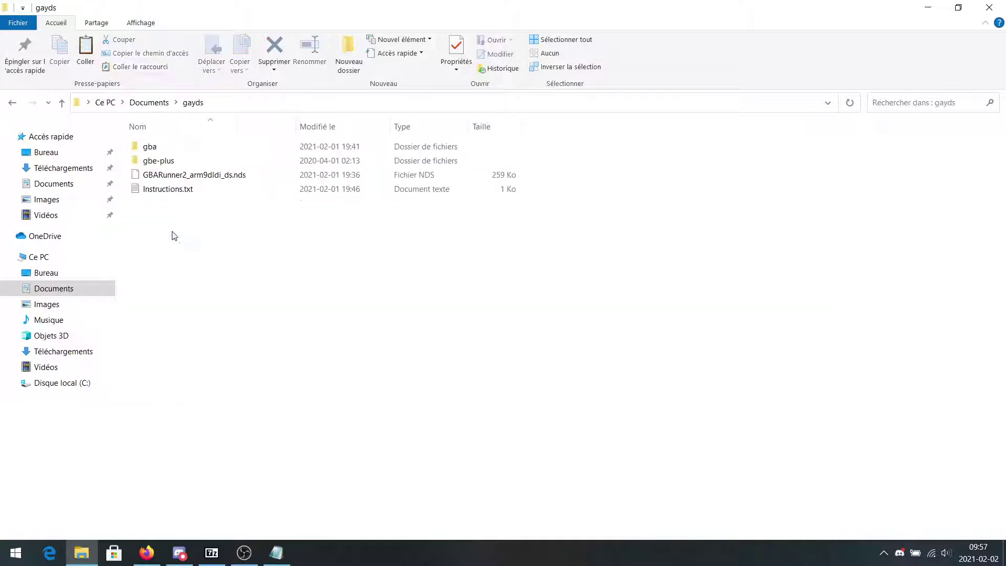
{"action": "double_click", "coordinate": [171, 146]}
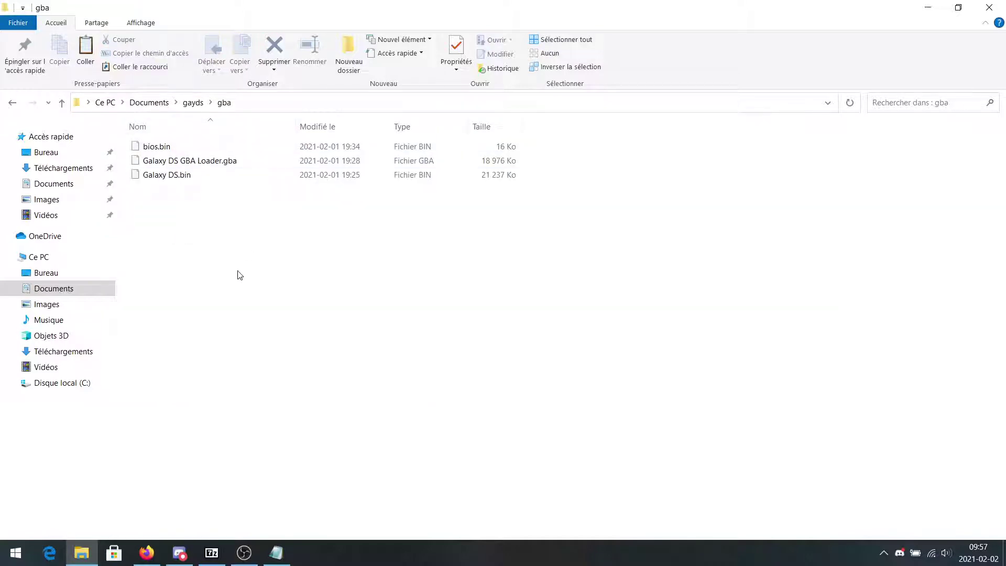
{"action": "key", "text": "ctrl+v"}
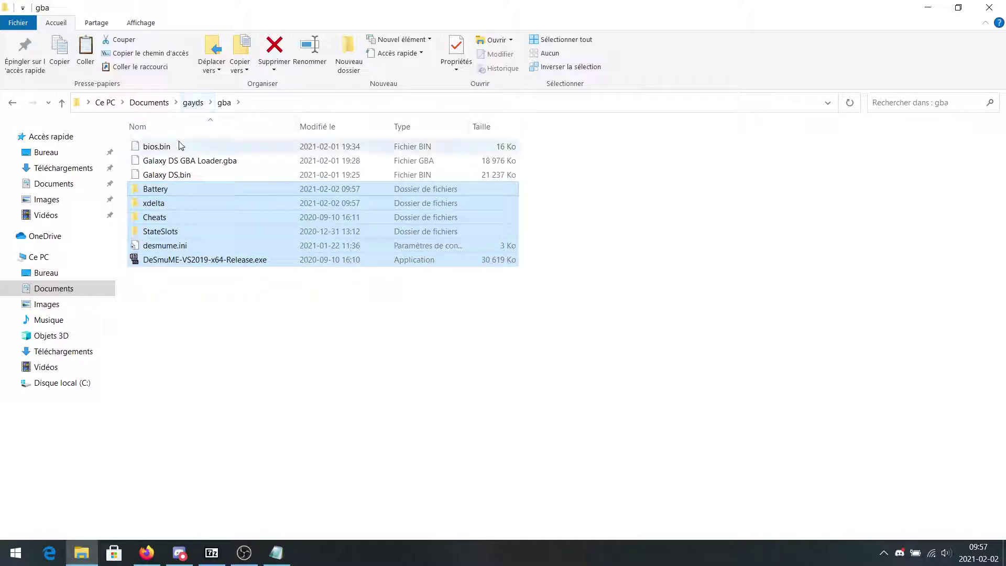
Check the PC instructions again, launch gbe_plus_qt.exe from the gbe-plus folder in gayds and maximize the emulator window.
{"action": "left_click", "coordinate": [193, 103]}
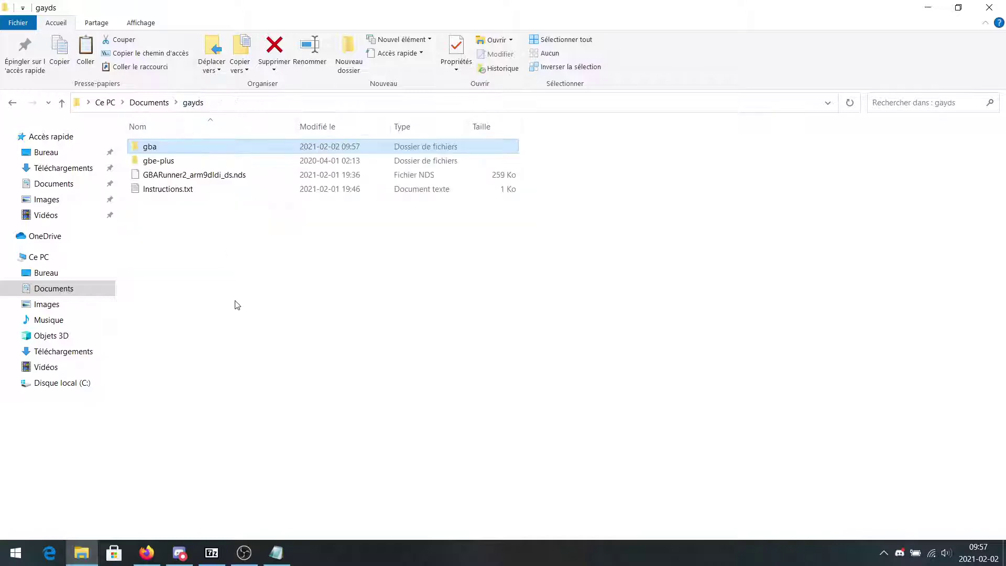
{"action": "left_click", "coordinate": [286, 549]}
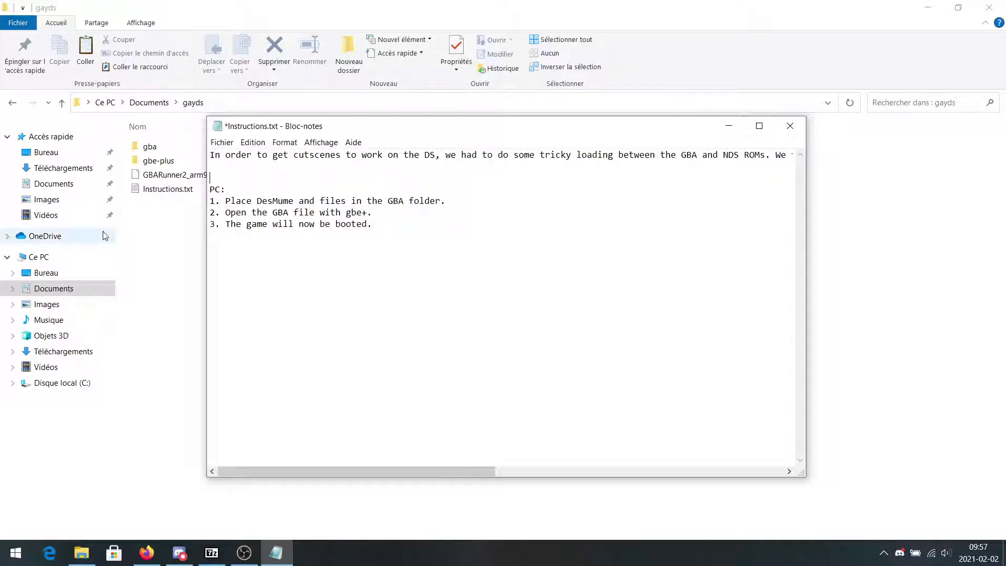
{"action": "left_click", "coordinate": [165, 233]}
{"action": "double_click", "coordinate": [159, 161]}
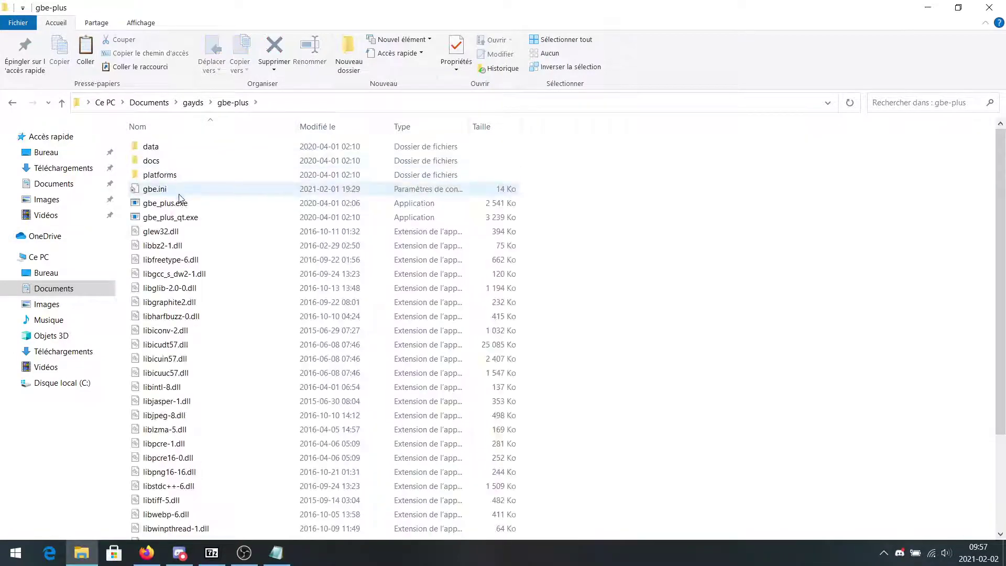
{"action": "left_click", "coordinate": [187, 205]}
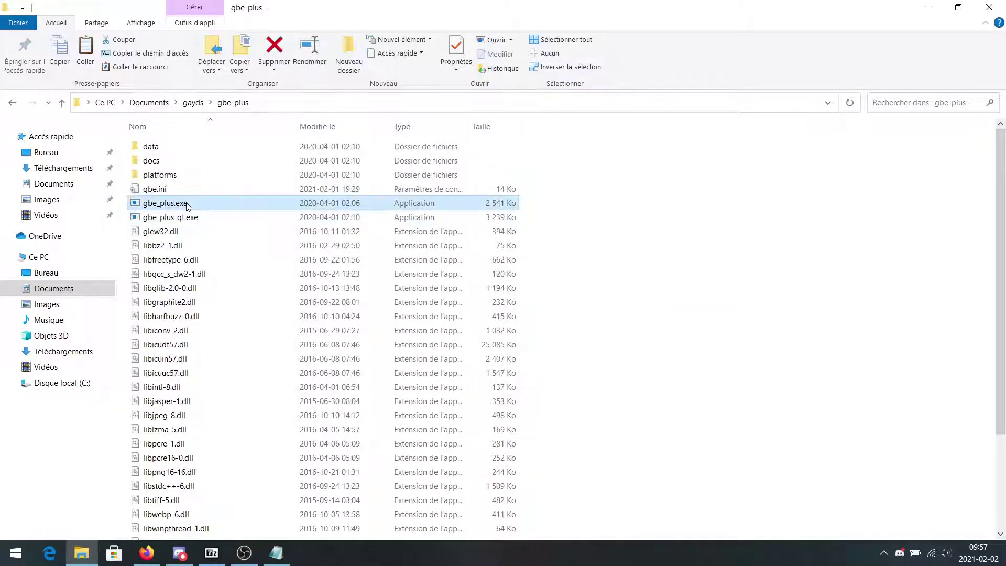
{"action": "left_click", "coordinate": [208, 223]}
{"action": "double_click", "coordinate": [208, 222]}
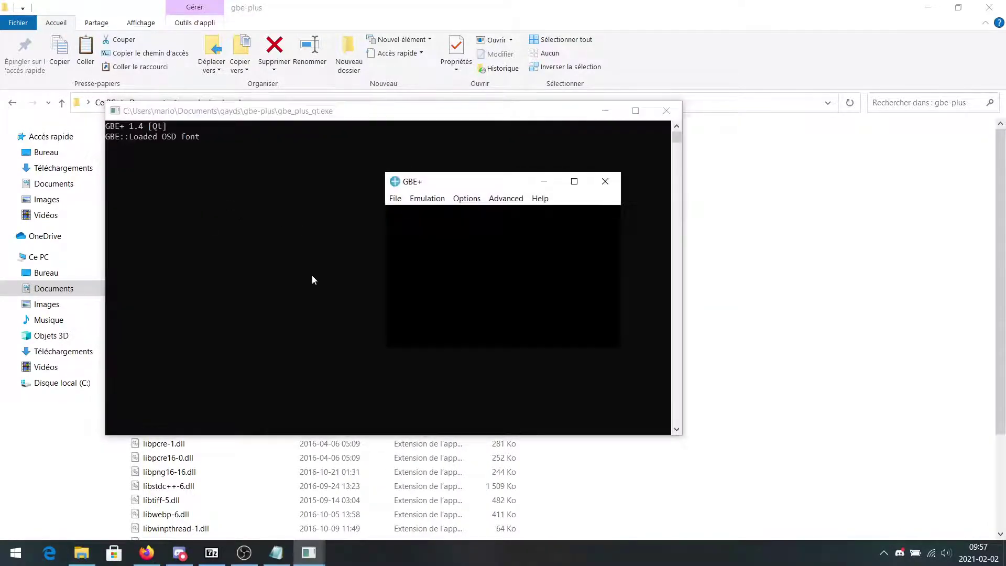
{"action": "left_click", "coordinate": [574, 183]}
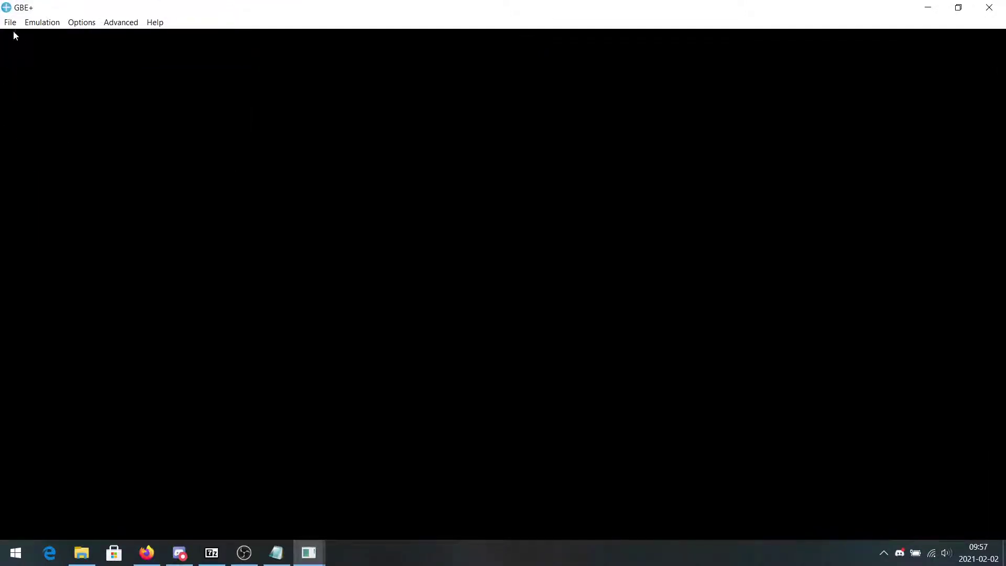
Start opening a game file in the emulator and browse to the gba folder inside gayds.
{"action": "left_click", "coordinate": [10, 22]}
{"action": "left_click", "coordinate": [24, 35]}
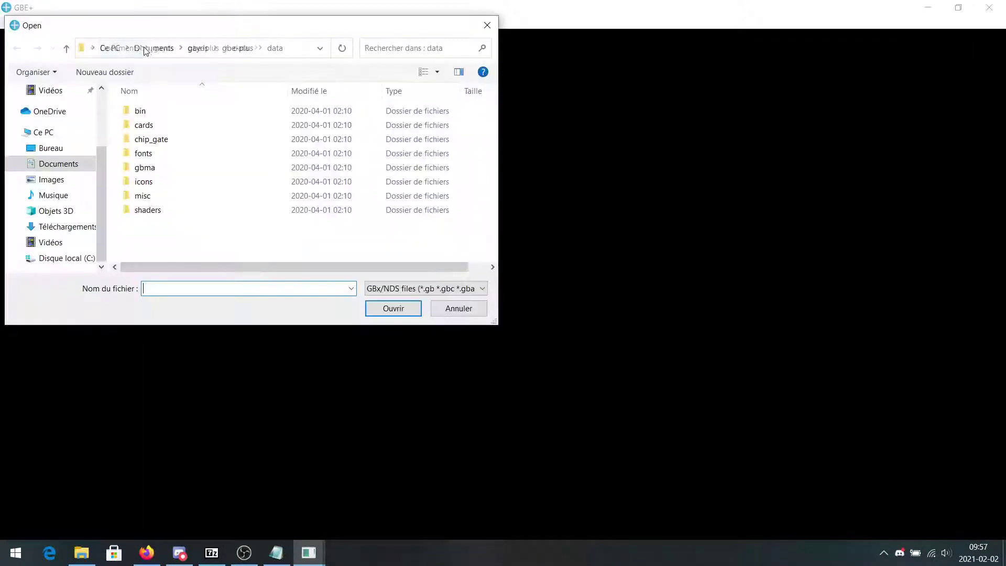
{"action": "left_click", "coordinate": [160, 50]}
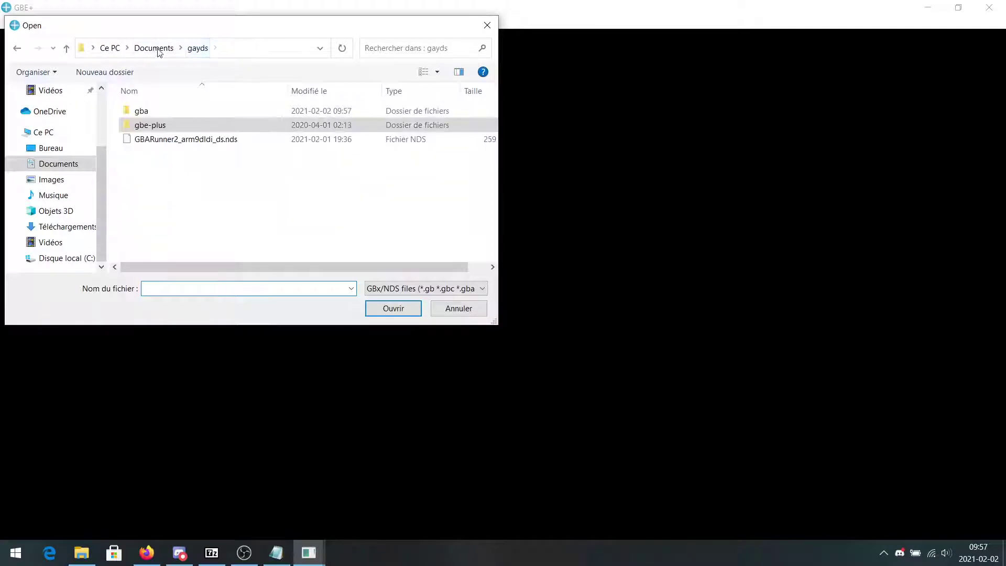
{"action": "double_click", "coordinate": [158, 112]}
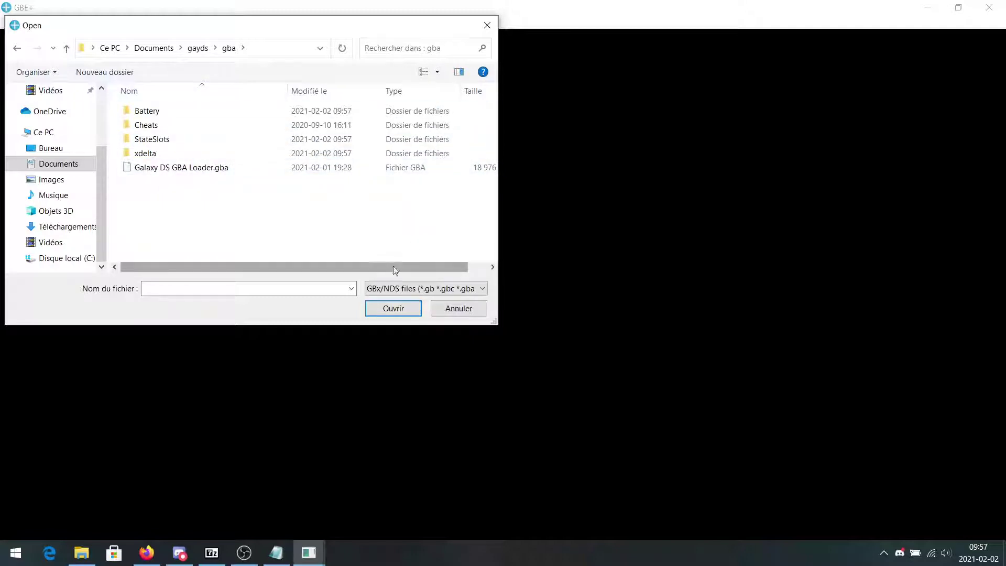
{"action": "left_click", "coordinate": [423, 291]}
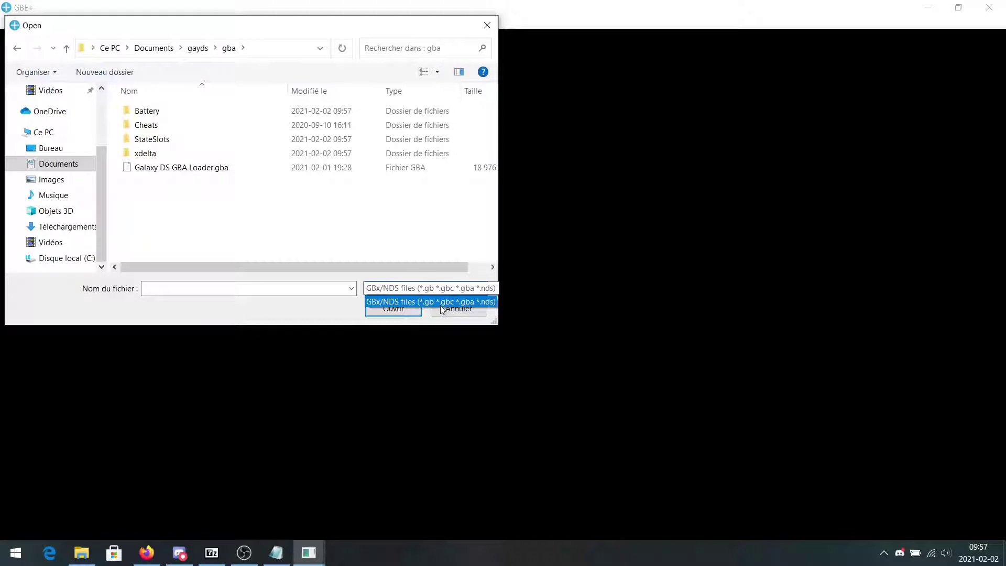
{"action": "left_click", "coordinate": [193, 49]}
{"action": "left_click", "coordinate": [192, 48]}
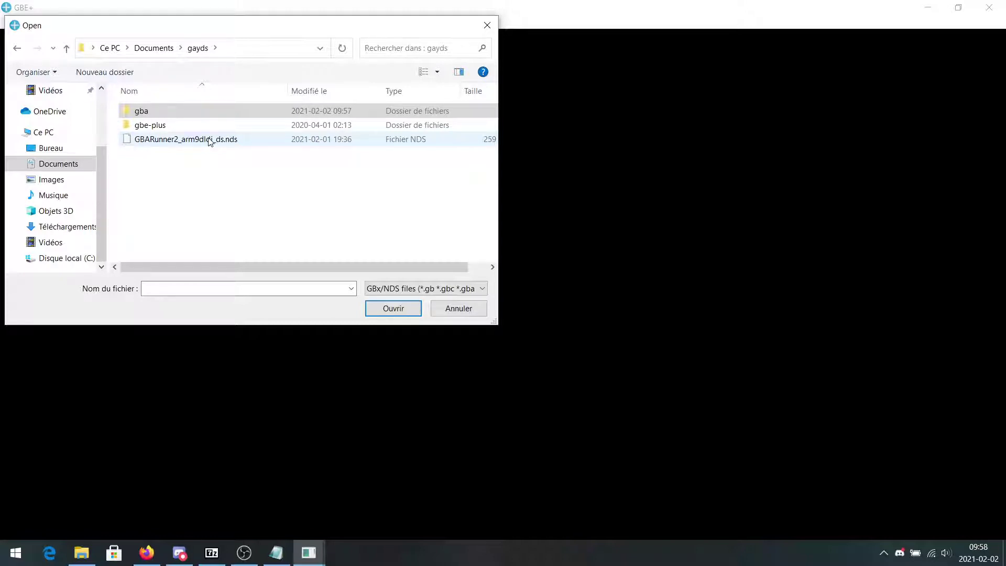
{"action": "left_click", "coordinate": [167, 117]}
{"action": "double_click", "coordinate": [180, 115]}
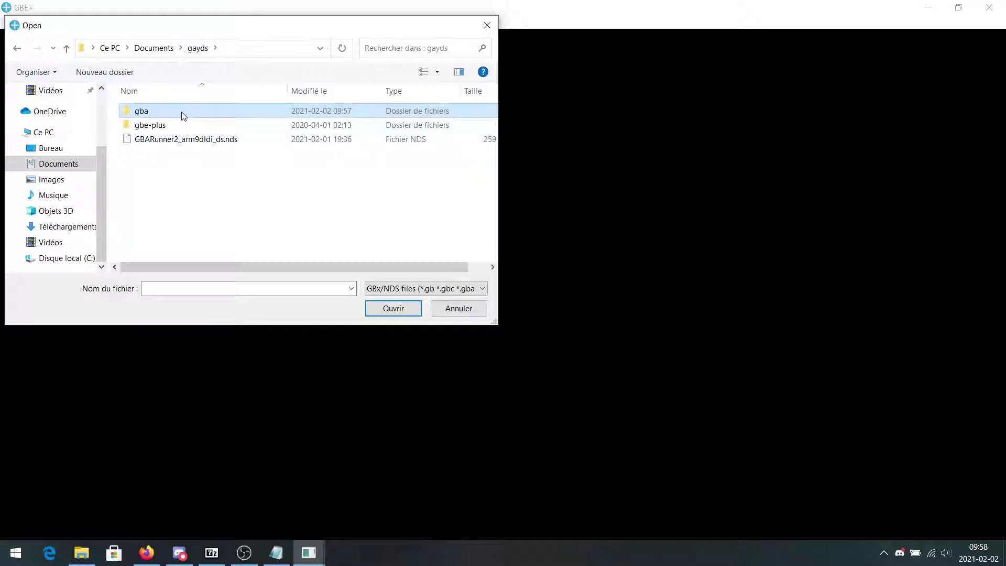
Load Galaxy DS GBA Loader.gba and maximize the running game window.
{"action": "double_click", "coordinate": [204, 168]}
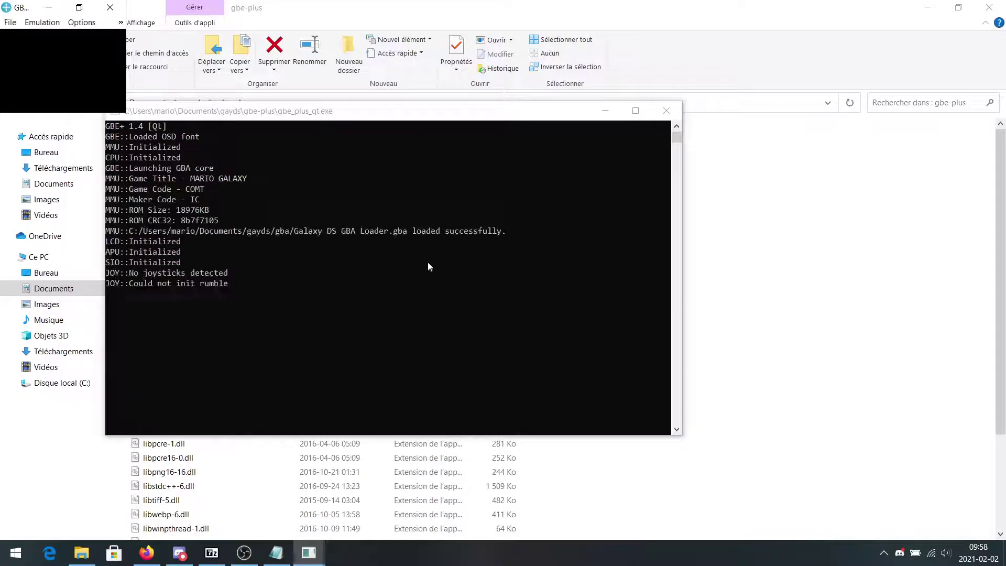
{"action": "left_click", "coordinate": [79, 8]}
{"action": "left_click", "coordinate": [574, 181]}
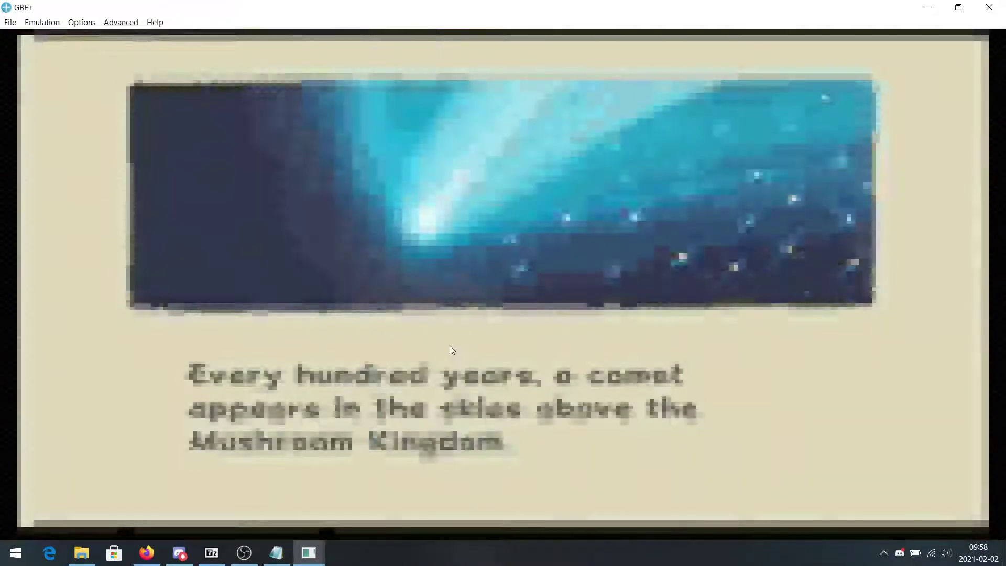
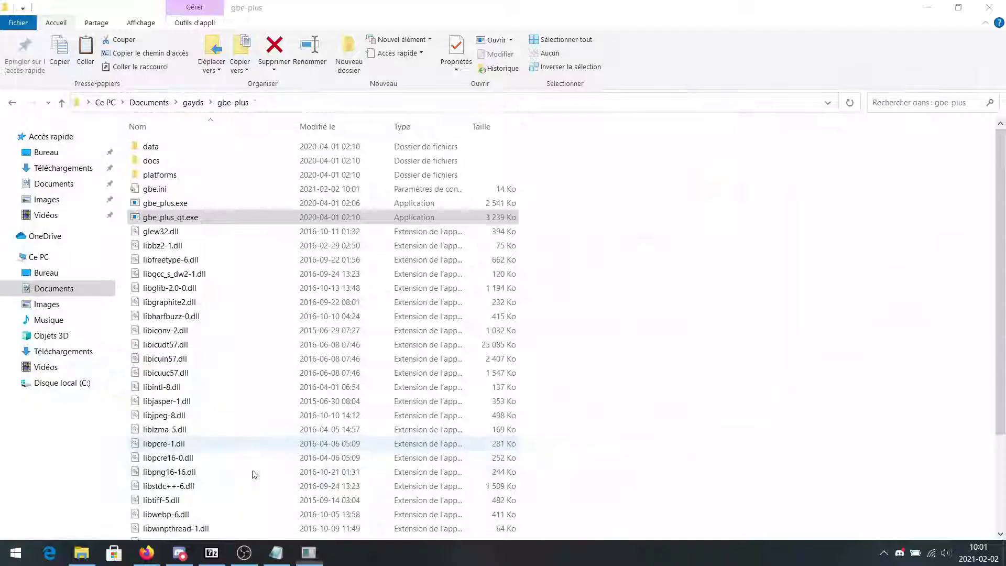
Relaunch gbe_plus_qt.exe from the gbe-plus folder, maximize the emulator window and start opening a game file.
{"action": "double_click", "coordinate": [173, 217]}
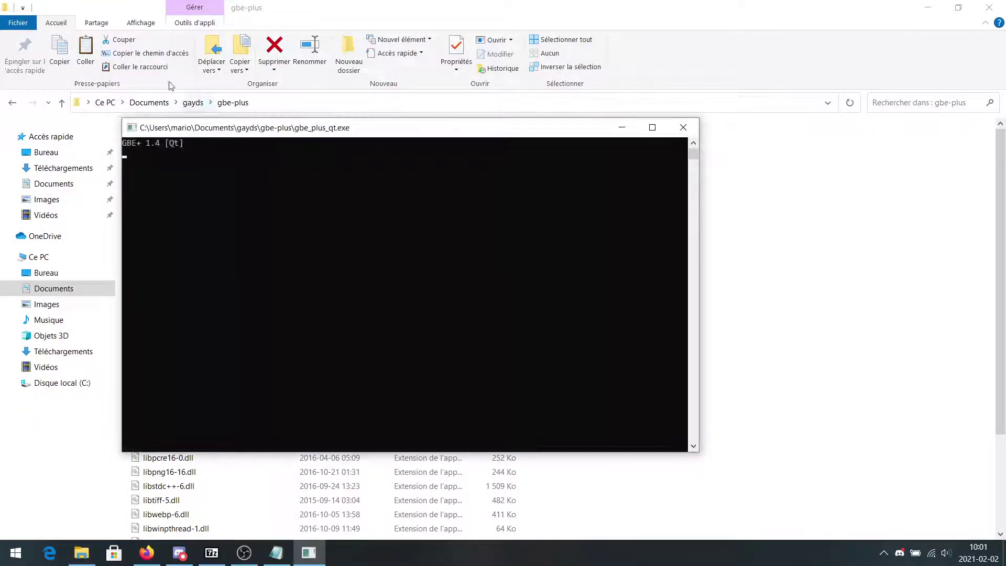
{"action": "left_click", "coordinate": [574, 182]}
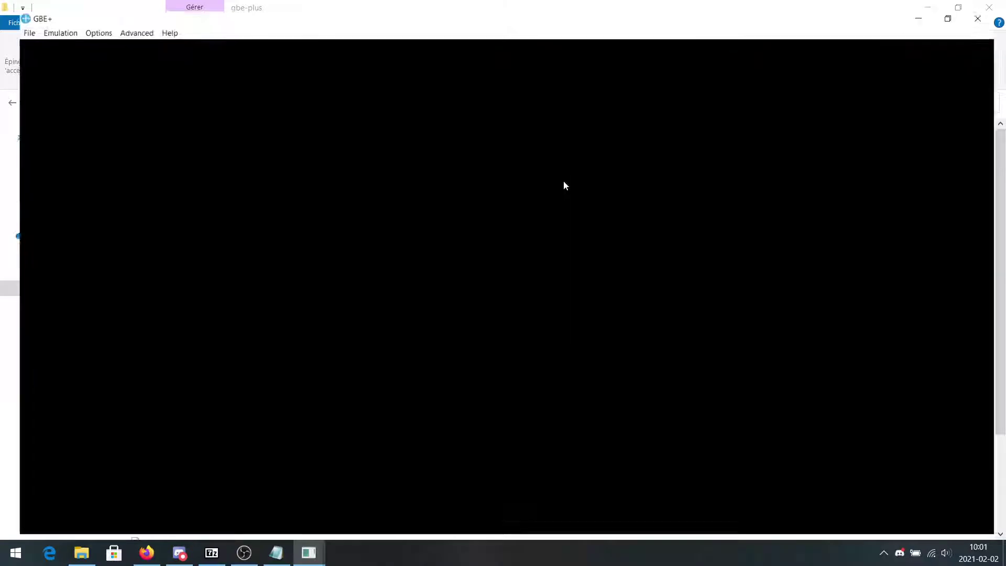
{"action": "left_click", "coordinate": [10, 22]}
{"action": "left_click", "coordinate": [22, 41]}
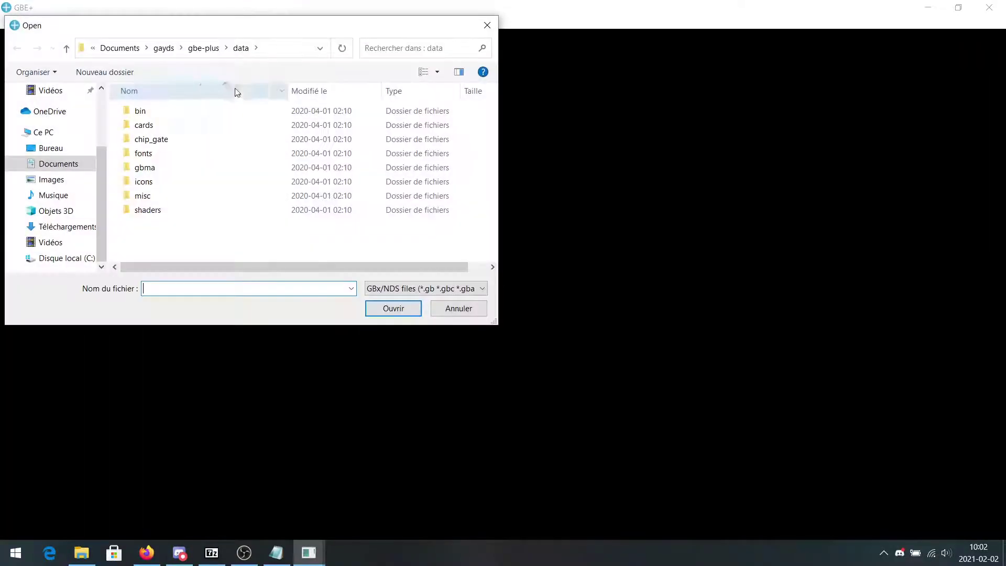
Load GBARunner2_arm9dldi_ds.nds from the gayds folder in a maximized game window and close the emulator after trying it.
{"action": "left_click", "coordinate": [164, 47]}
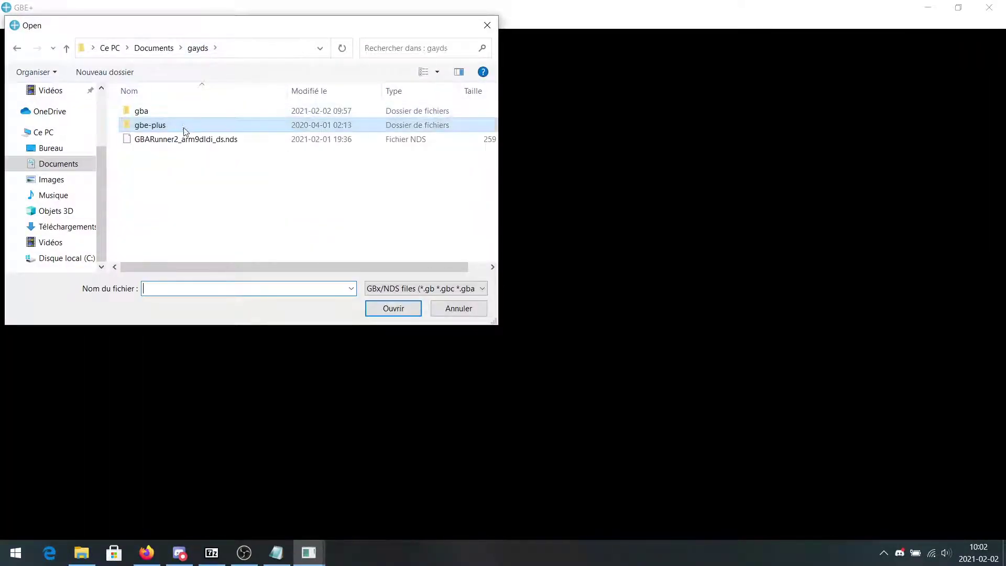
{"action": "left_click", "coordinate": [193, 140]}
{"action": "double_click", "coordinate": [193, 140]}
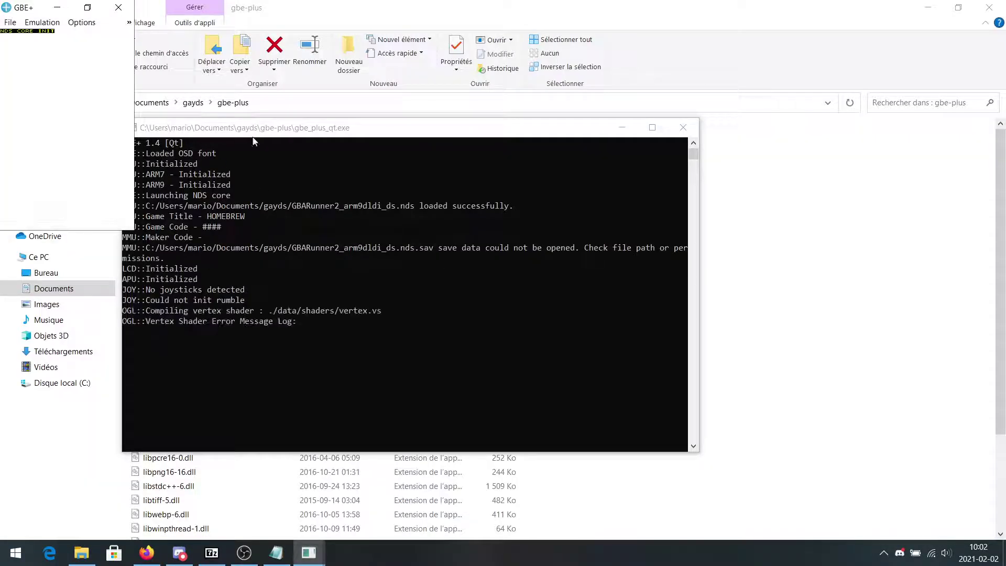
{"action": "left_click", "coordinate": [574, 181]}
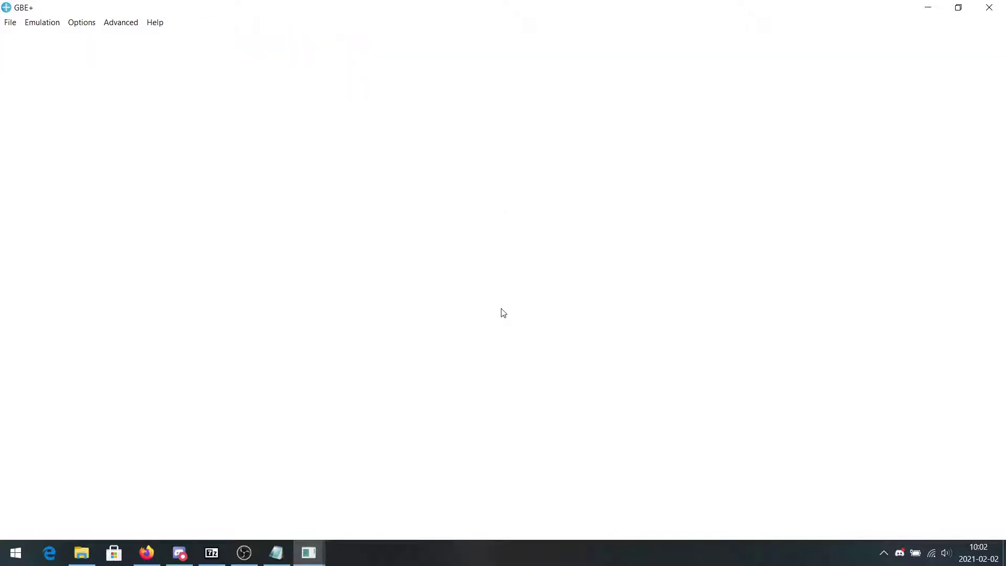
{"action": "left_click", "coordinate": [309, 552]}
{"action": "left_click", "coordinate": [356, 505]}
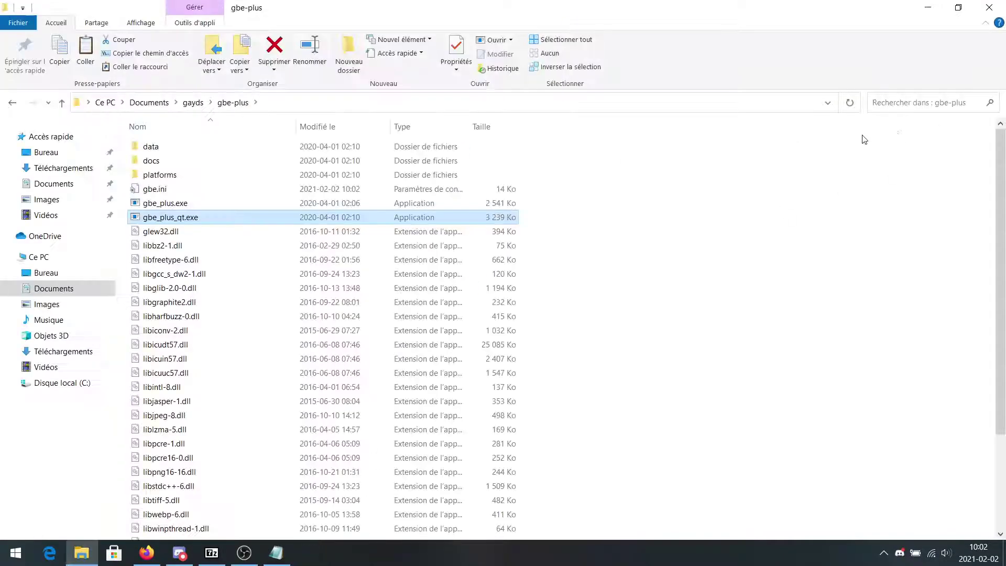
{"action": "left_click", "coordinate": [193, 105]}
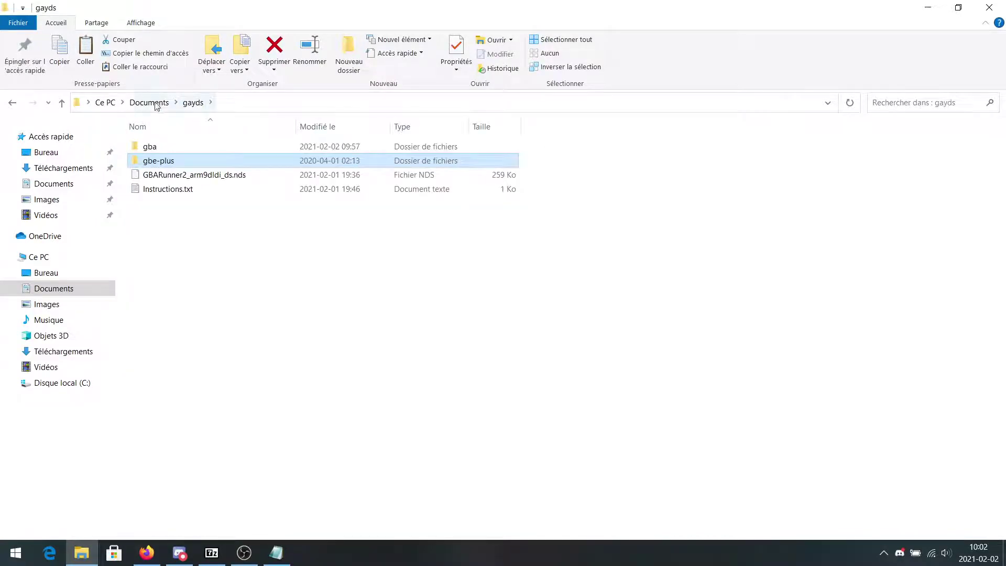
{"action": "left_click", "coordinate": [149, 103]}
{"action": "double_click", "coordinate": [160, 188]}
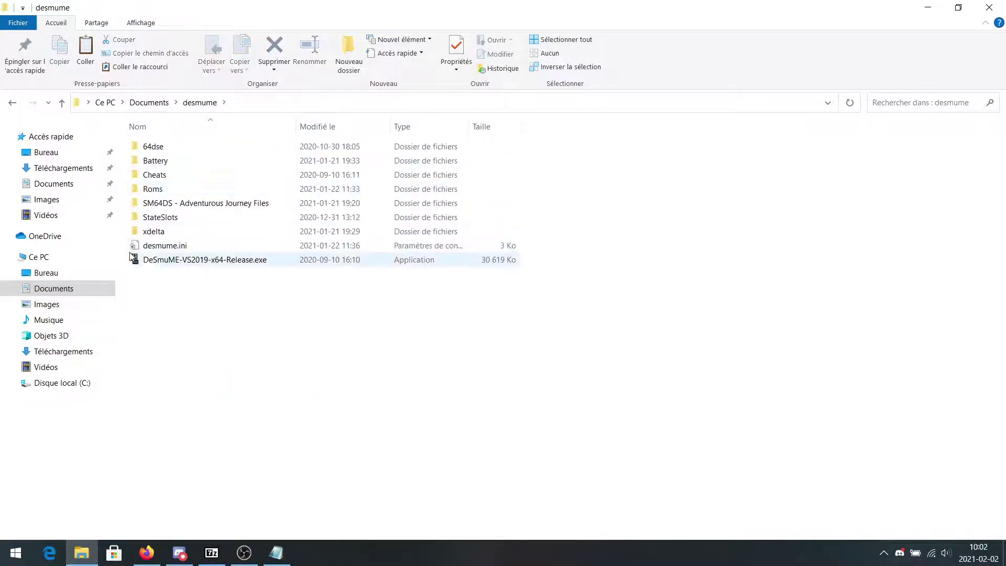
{"action": "double_click", "coordinate": [168, 259]}
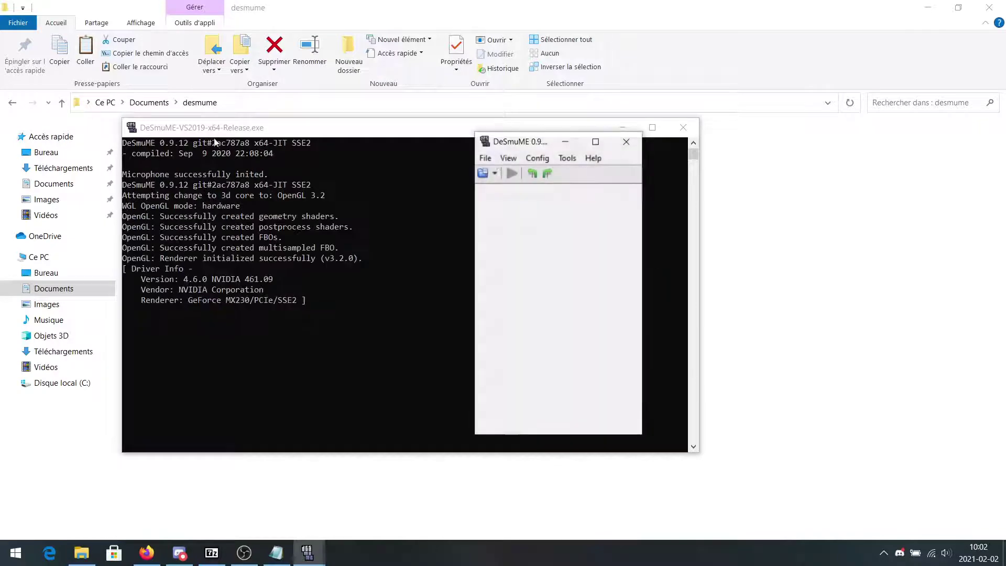
{"action": "left_click", "coordinate": [604, 147]}
{"action": "left_click", "coordinate": [16, 23]}
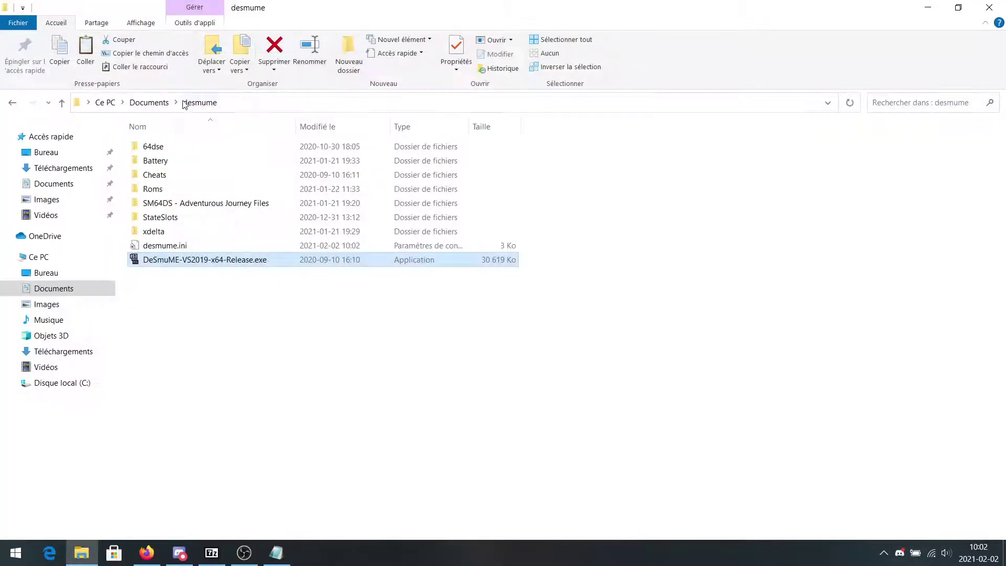
Launch DeSmuME-VS2019-x64-Release.exe from the gba folder inside gayds and maximize its window.
{"action": "left_click", "coordinate": [149, 102]}
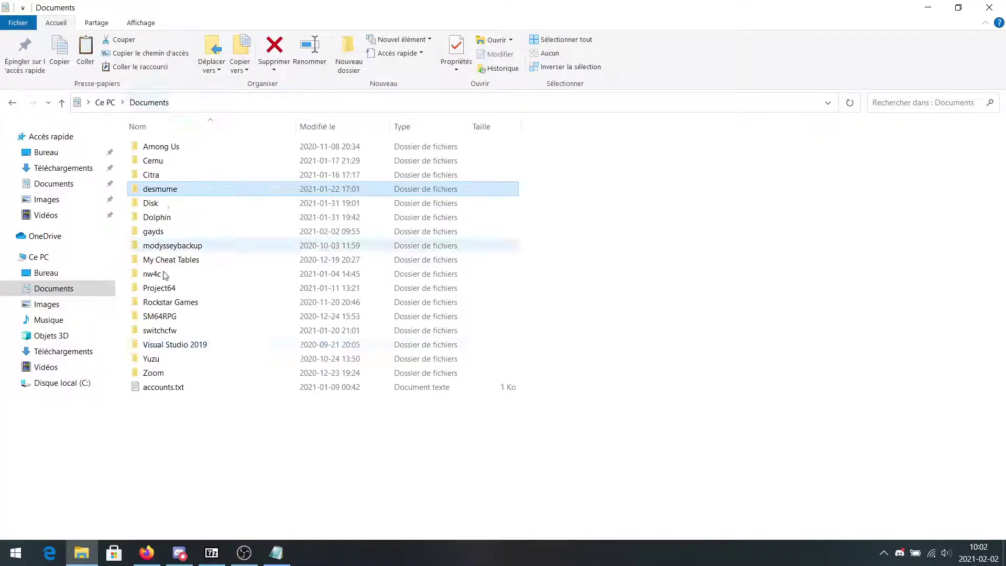
{"action": "double_click", "coordinate": [163, 231]}
{"action": "double_click", "coordinate": [177, 148]}
{"action": "double_click", "coordinate": [178, 232]}
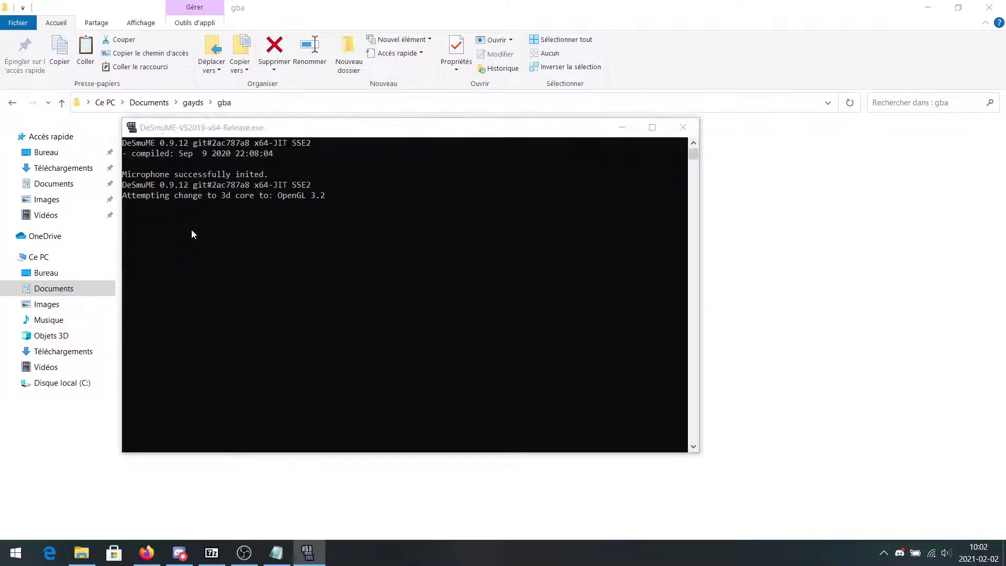
{"action": "left_click", "coordinate": [594, 141]}
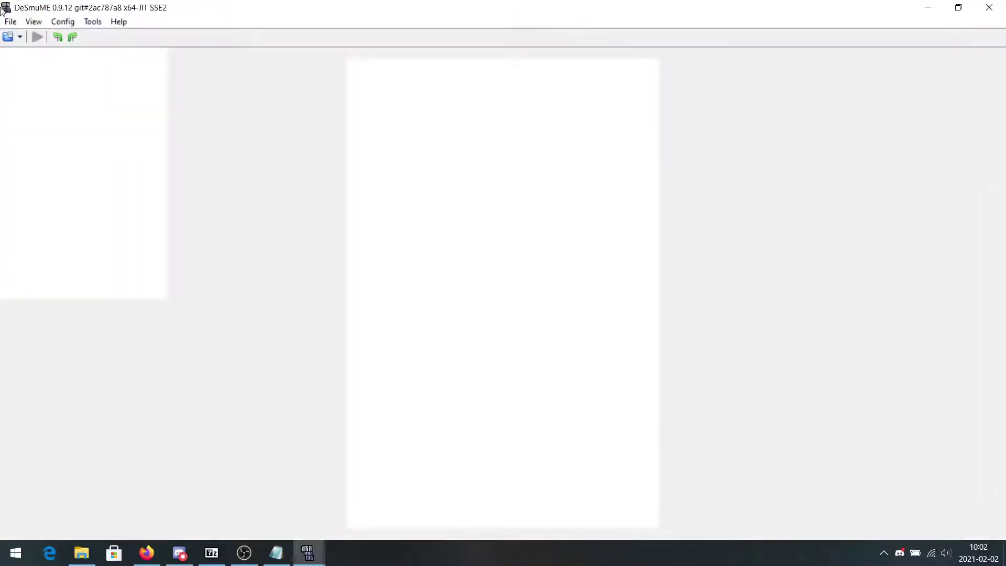
Open the ROM GBARunner2_arm9dldi_ds.nds from the gayds folder in Documents.
{"action": "left_click", "coordinate": [10, 22]}
{"action": "left_click", "coordinate": [29, 37]}
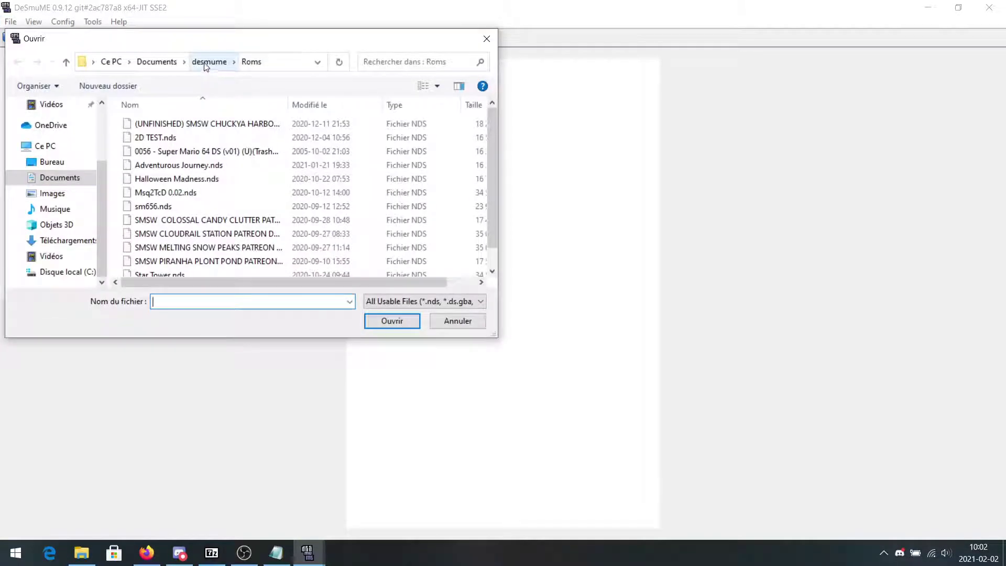
{"action": "left_click", "coordinate": [156, 62]}
{"action": "scroll", "coordinate": [483, 230], "scroll_direction": "down", "scroll_amount": 2}
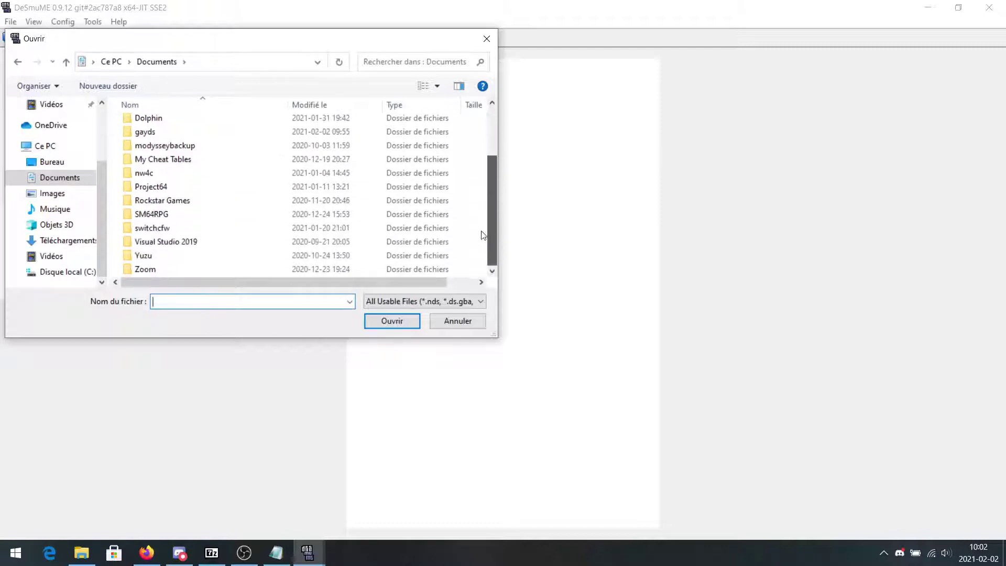
{"action": "double_click", "coordinate": [165, 131]}
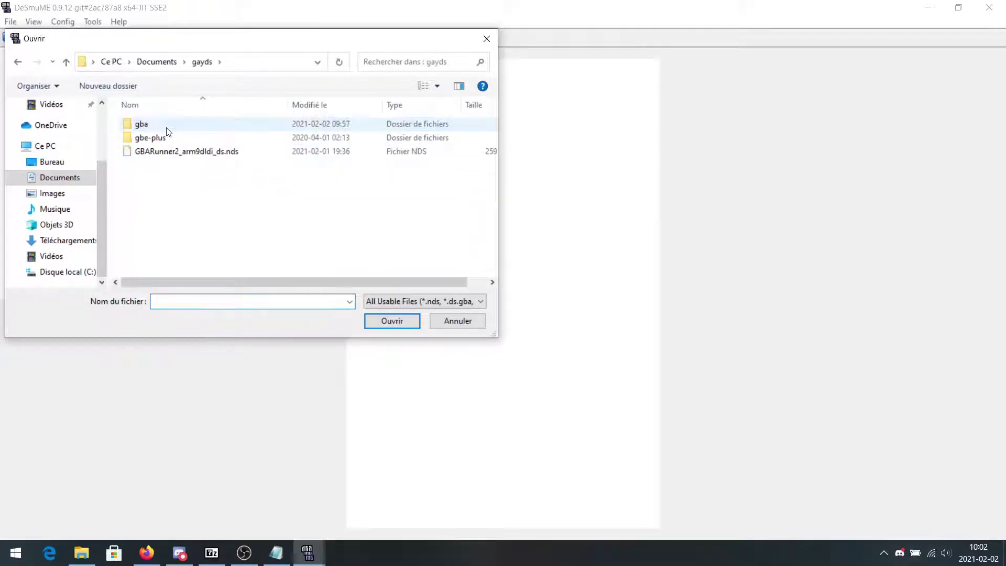
{"action": "double_click", "coordinate": [181, 152]}
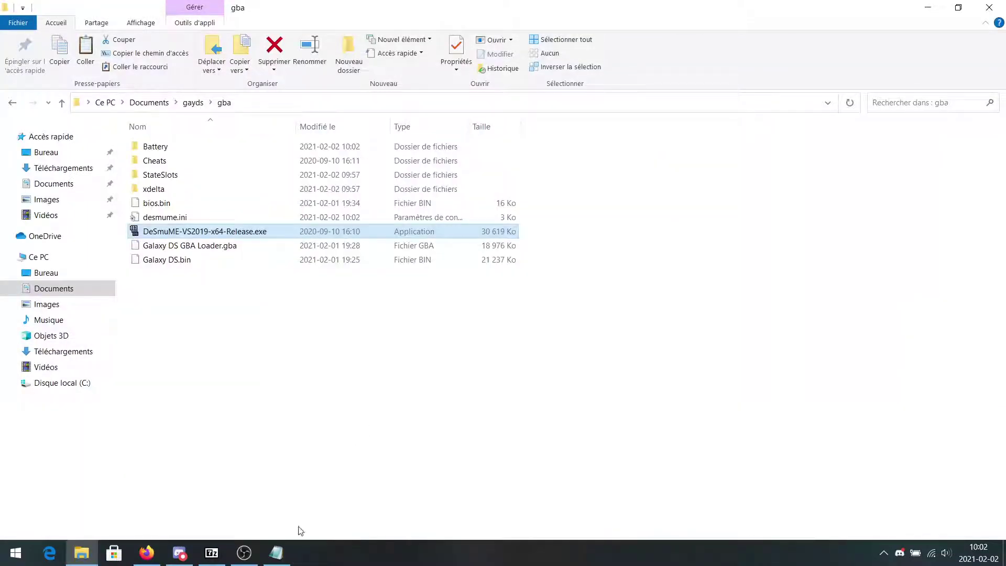
Restart DeSmuME from the gba folder, load GBARunner2_arm9dldi_ds.nds again and maximize the window.
{"action": "double_click", "coordinate": [179, 231]}
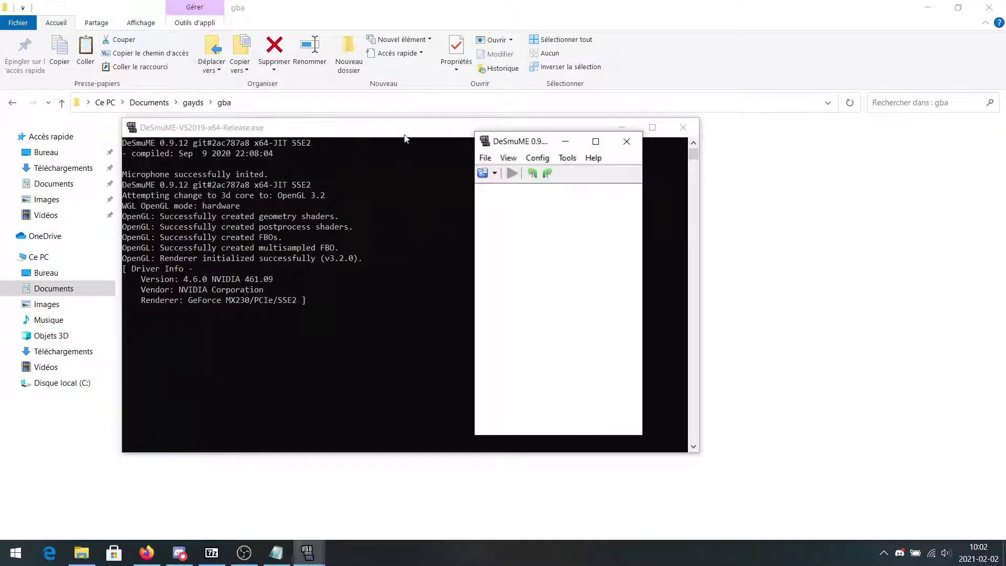
{"action": "left_click", "coordinate": [483, 158]}
{"action": "left_click", "coordinate": [511, 169]}
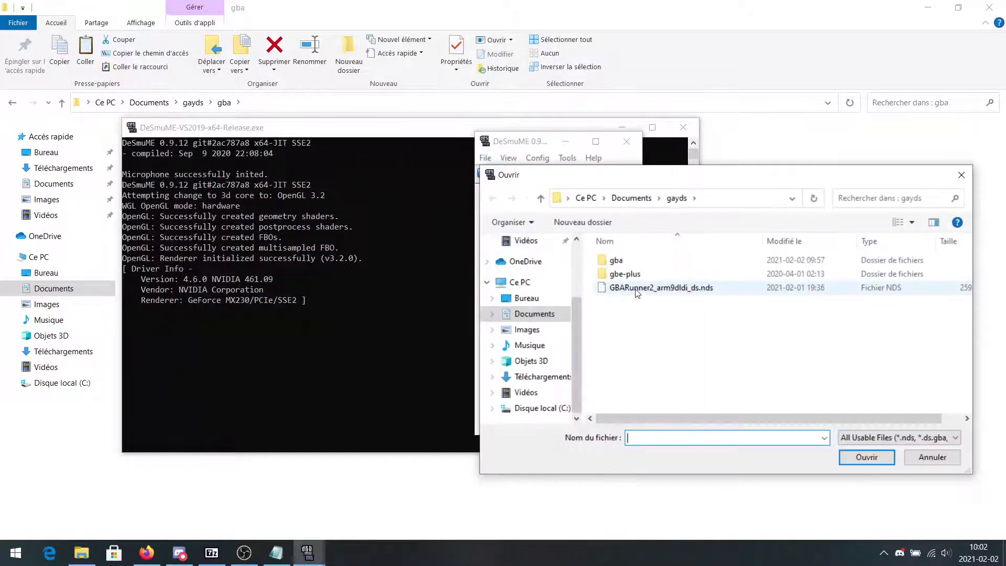
{"action": "double_click", "coordinate": [637, 289]}
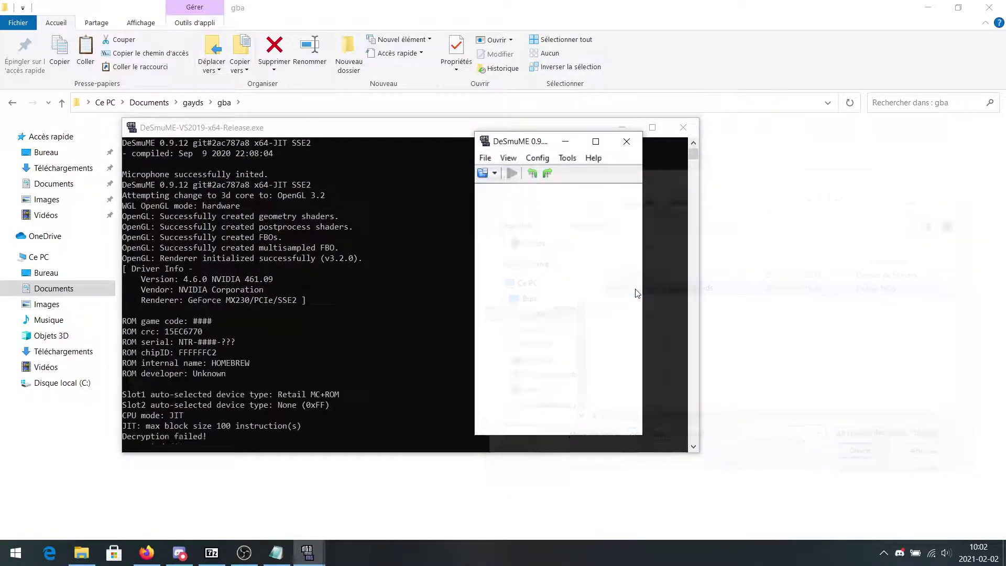
{"action": "left_click", "coordinate": [596, 142]}
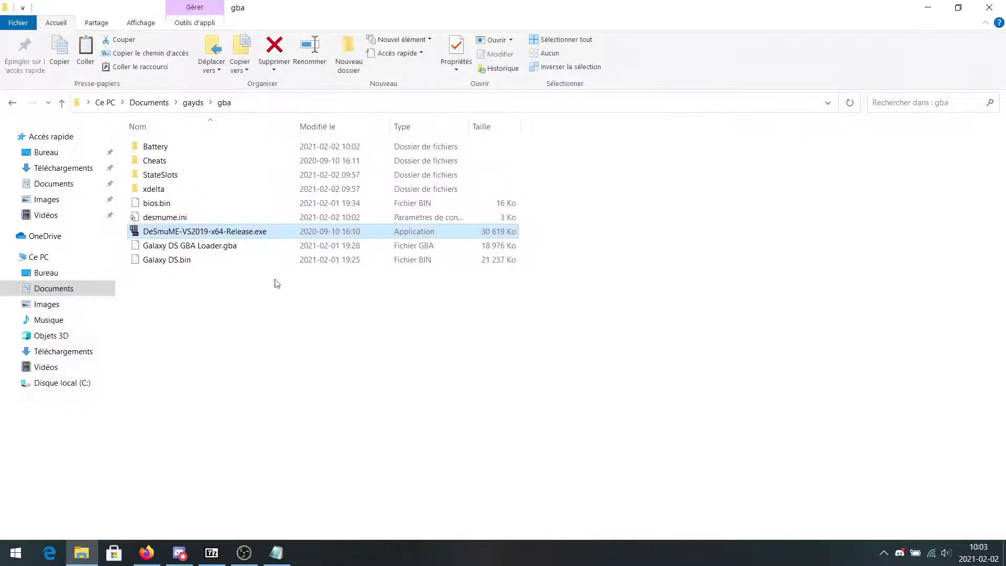
Restart DeSmuME, start opening a ROM and look through the gbe-plus and gba folders inside gayds.
{"action": "double_click", "coordinate": [203, 232]}
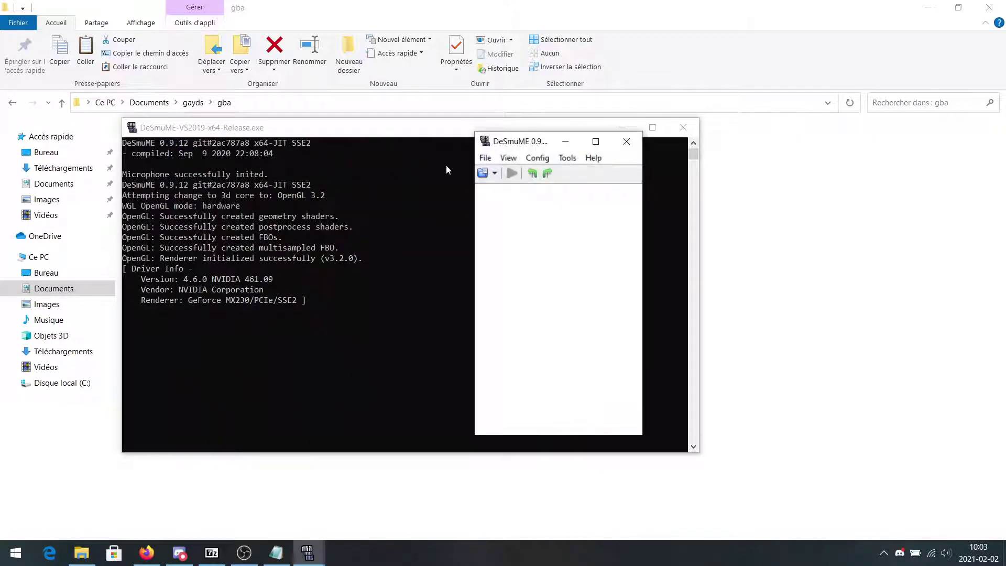
{"action": "left_click", "coordinate": [472, 158]}
{"action": "left_click", "coordinate": [491, 173]}
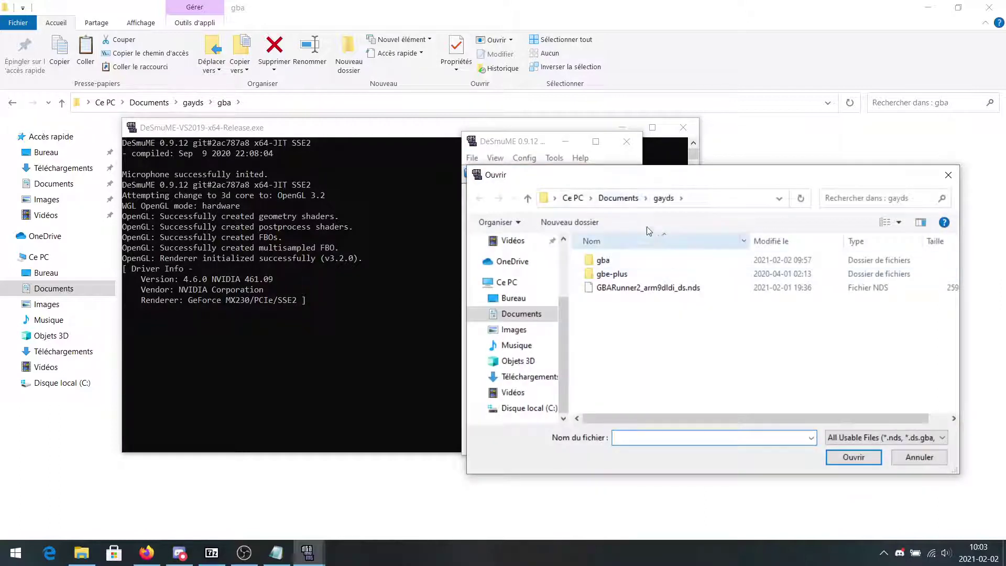
{"action": "double_click", "coordinate": [612, 273]}
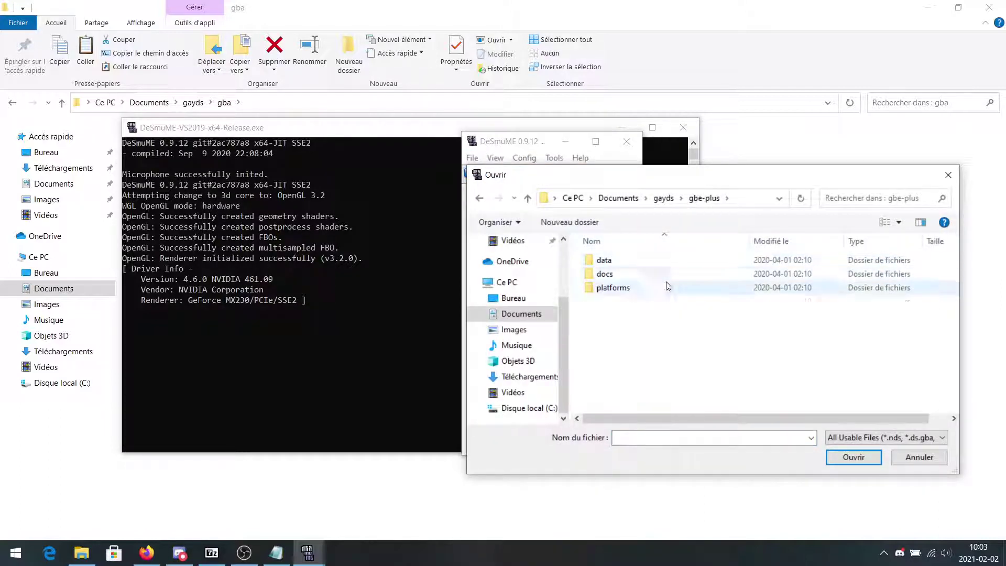
{"action": "left_click", "coordinate": [662, 198]}
{"action": "double_click", "coordinate": [602, 260]}
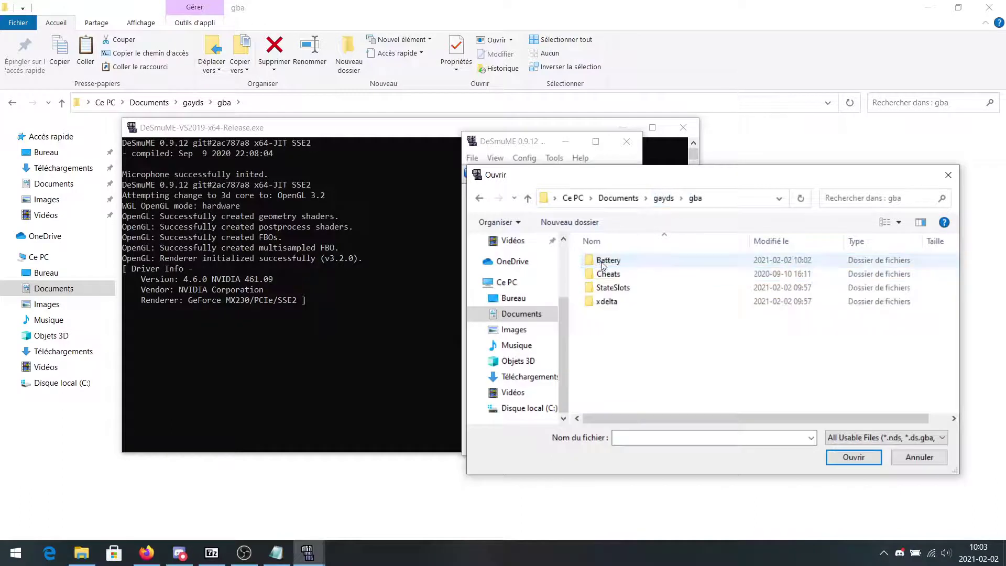
Check the file types that can be opened while in the gba folder, and go back to the gayds folder.
{"action": "left_click", "coordinate": [901, 436]}
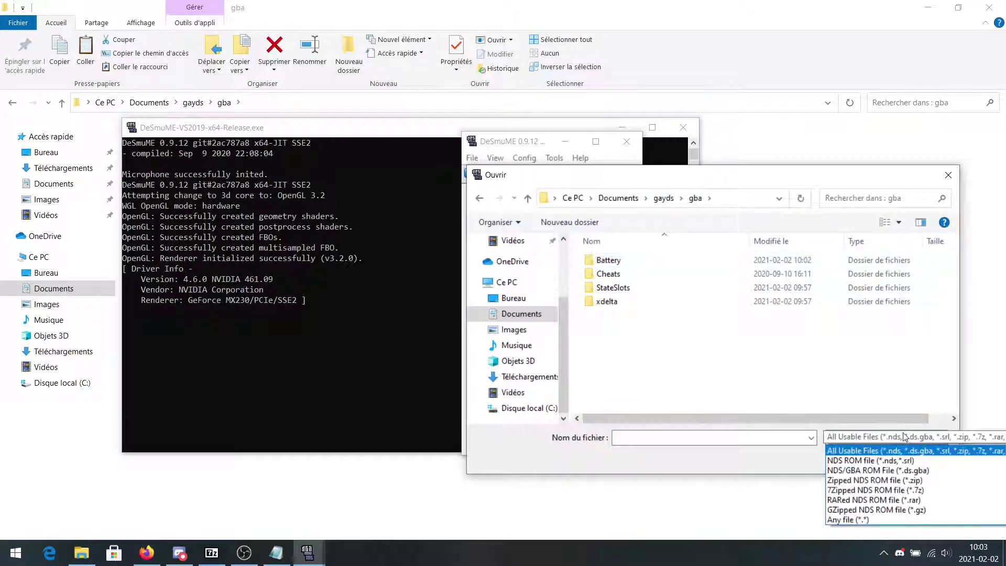
{"action": "left_click", "coordinate": [903, 434]}
{"action": "left_click", "coordinate": [919, 438]}
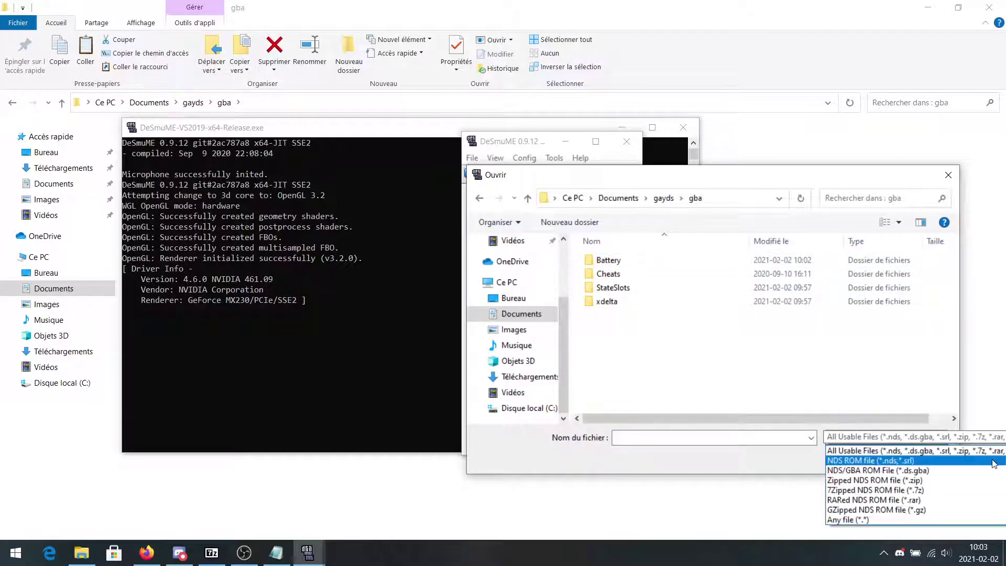
{"action": "left_click", "coordinate": [902, 438]}
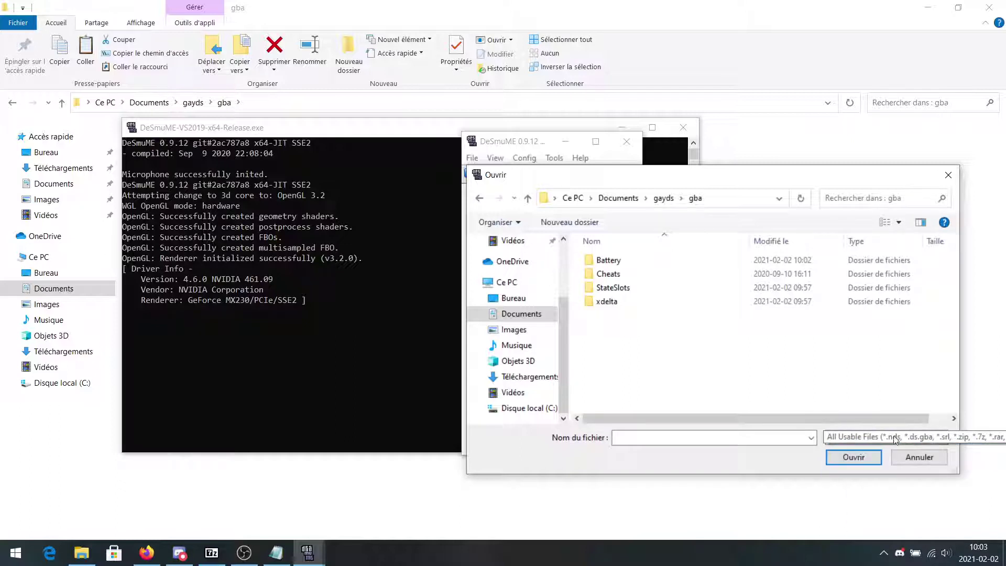
{"action": "left_click", "coordinate": [667, 202]}
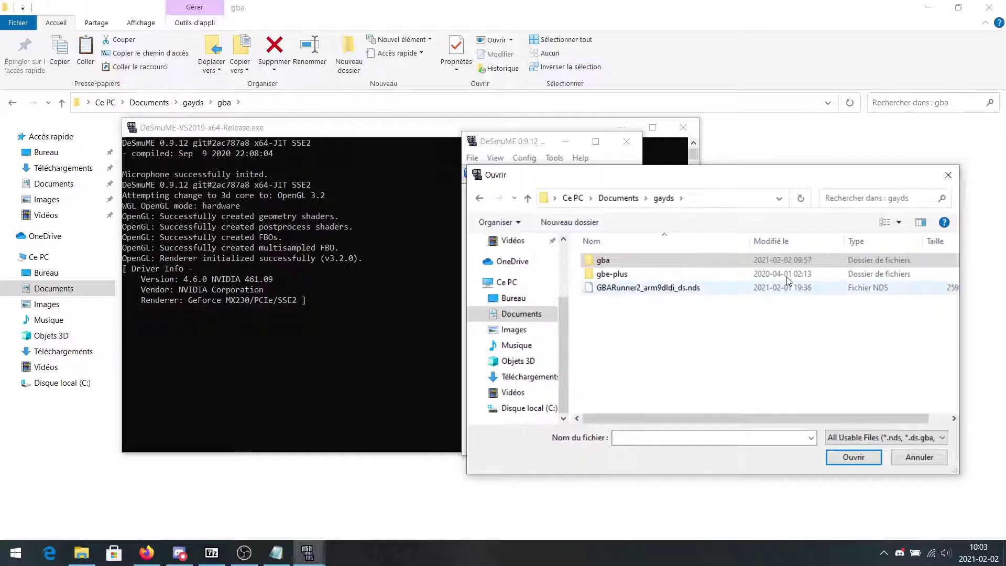
Cancel opening a ROM, close DeSmuME and go back to the gayds folder in the file explorer.
{"action": "left_click", "coordinate": [948, 174]}
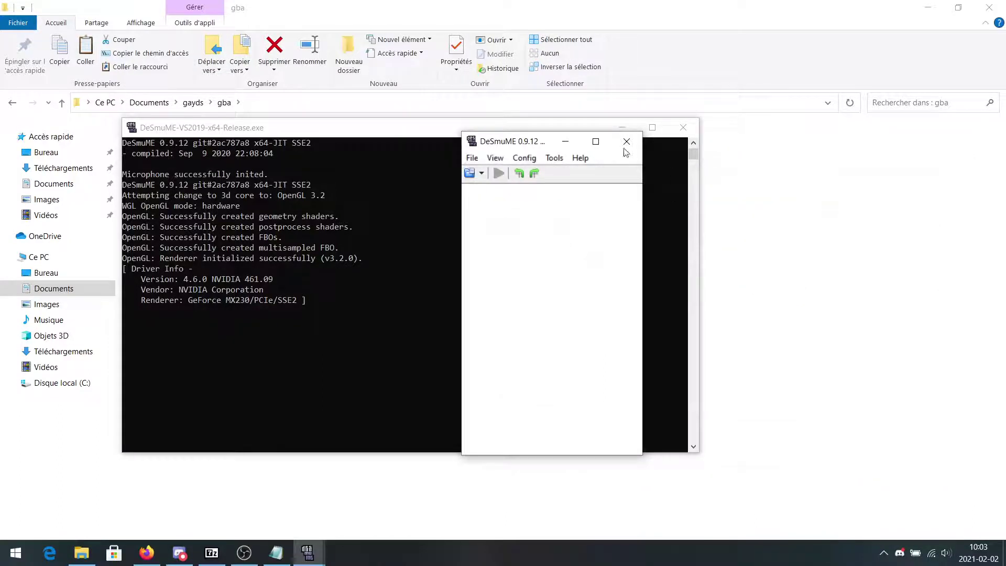
{"action": "left_click_drag", "start_coordinate": [518, 149], "coordinate": [516, 144]}
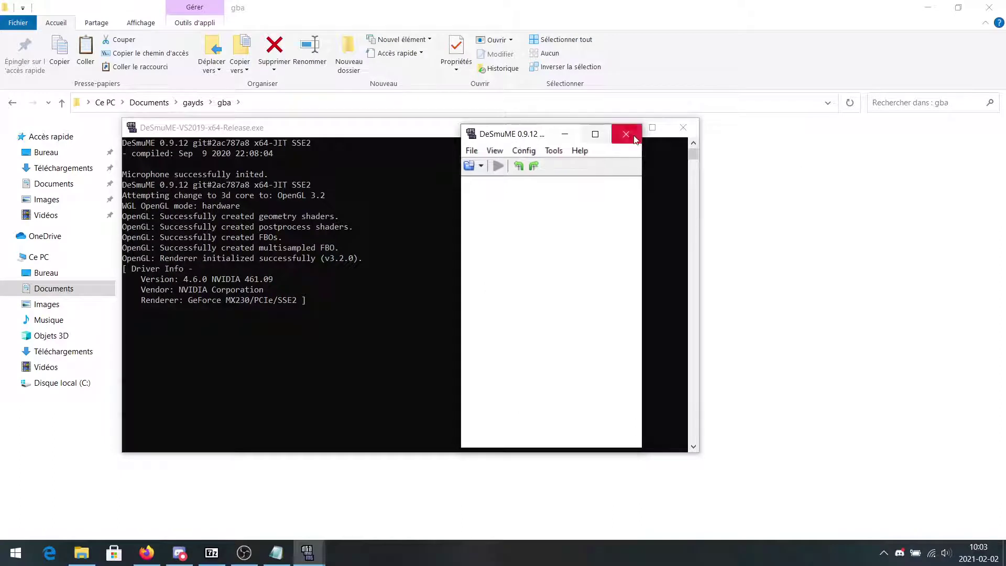
{"action": "left_click", "coordinate": [626, 135]}
{"action": "left_click", "coordinate": [493, 335]}
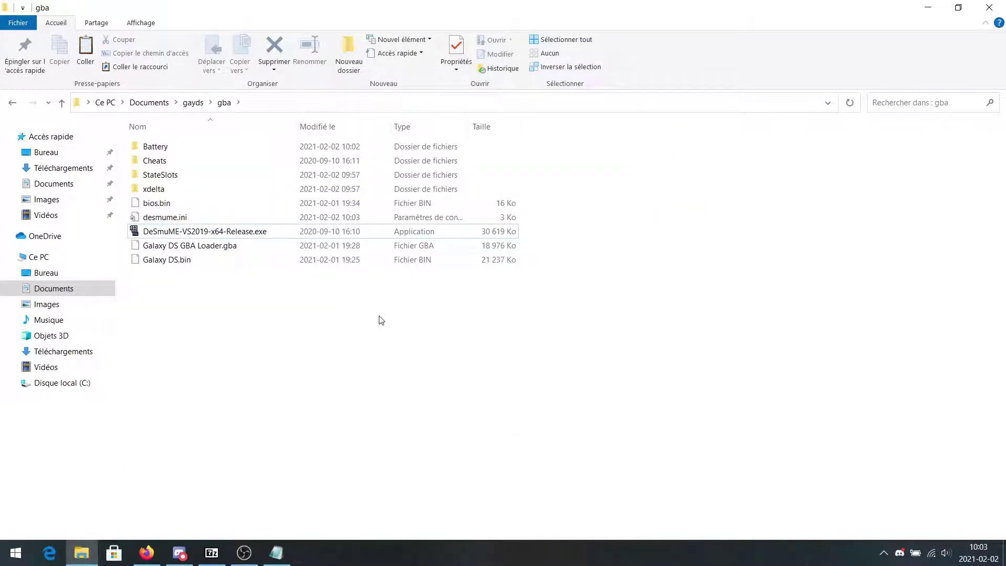
{"action": "left_click", "coordinate": [193, 102]}
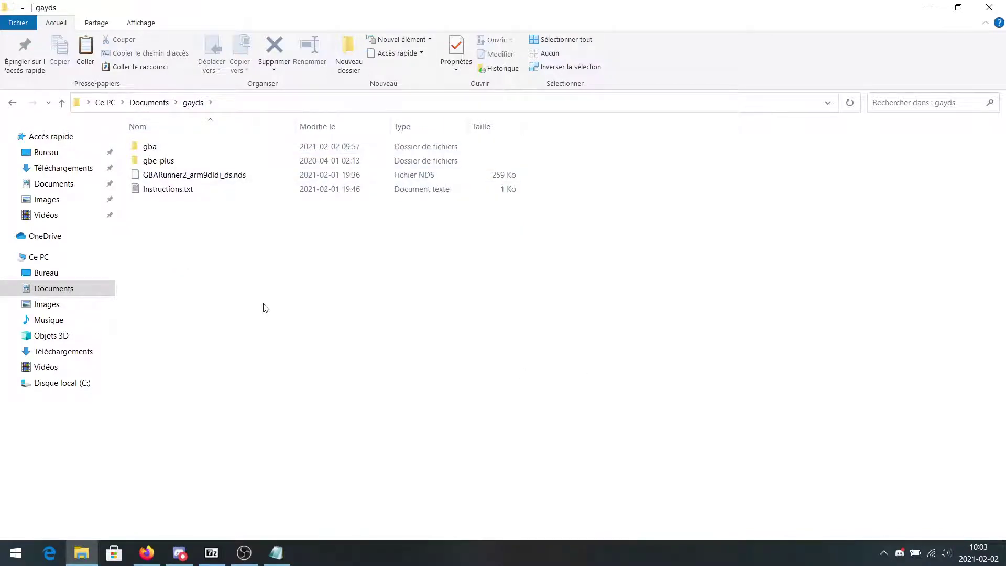
{"action": "left_click", "coordinate": [255, 554]}
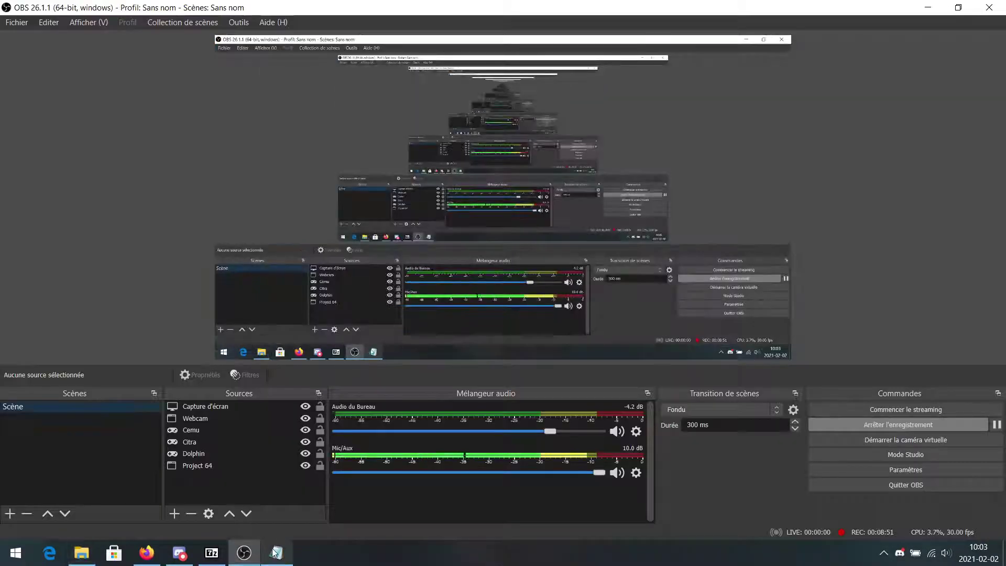
Switch to the file explorer and launch SM64DSe.exe from the 64dse folder inside Documents > desmume.
{"action": "left_click", "coordinate": [255, 555]}
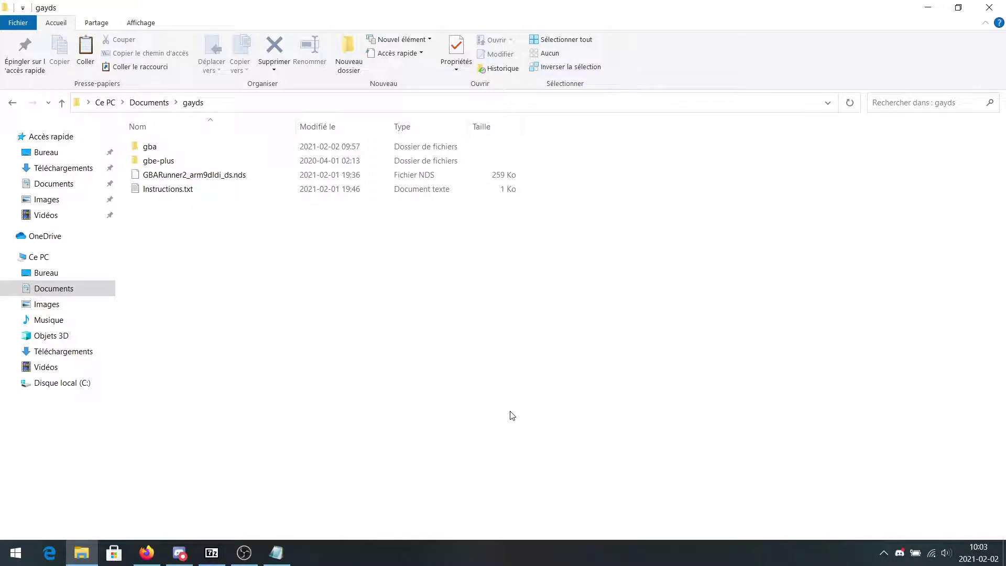
{"action": "left_click", "coordinate": [238, 176]}
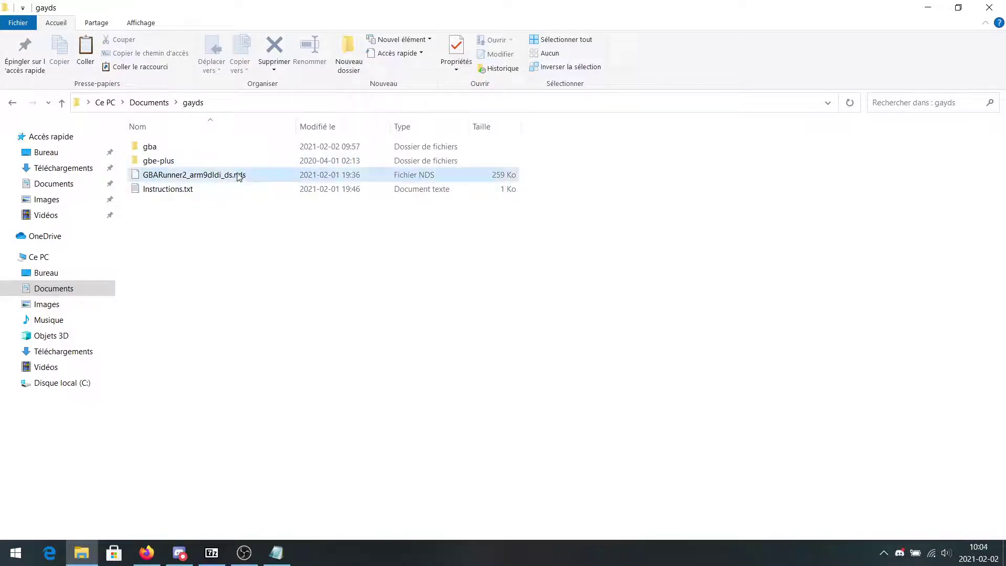
{"action": "left_click", "coordinate": [160, 103]}
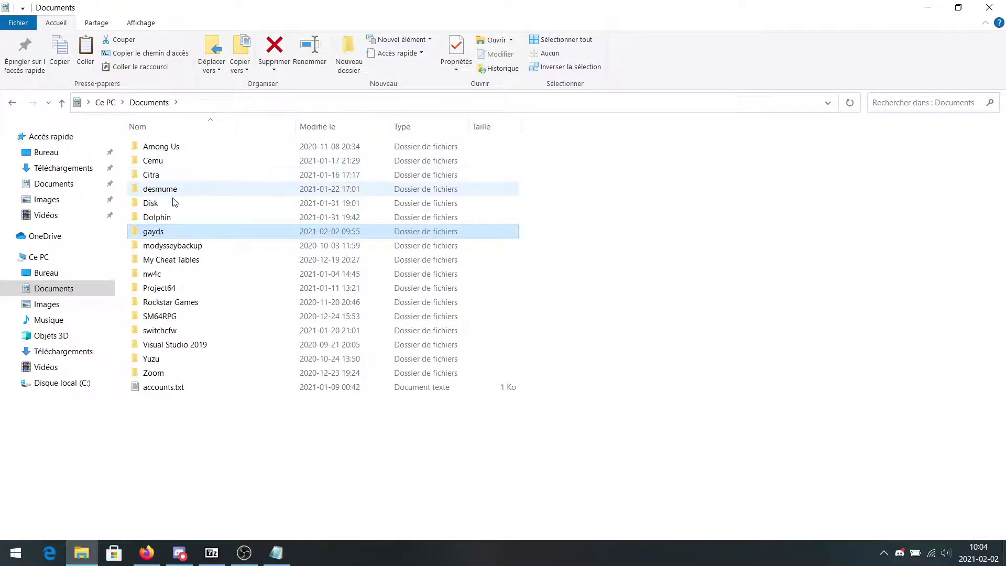
{"action": "left_click", "coordinate": [172, 194]}
{"action": "double_click", "coordinate": [172, 194]}
{"action": "double_click", "coordinate": [178, 149]}
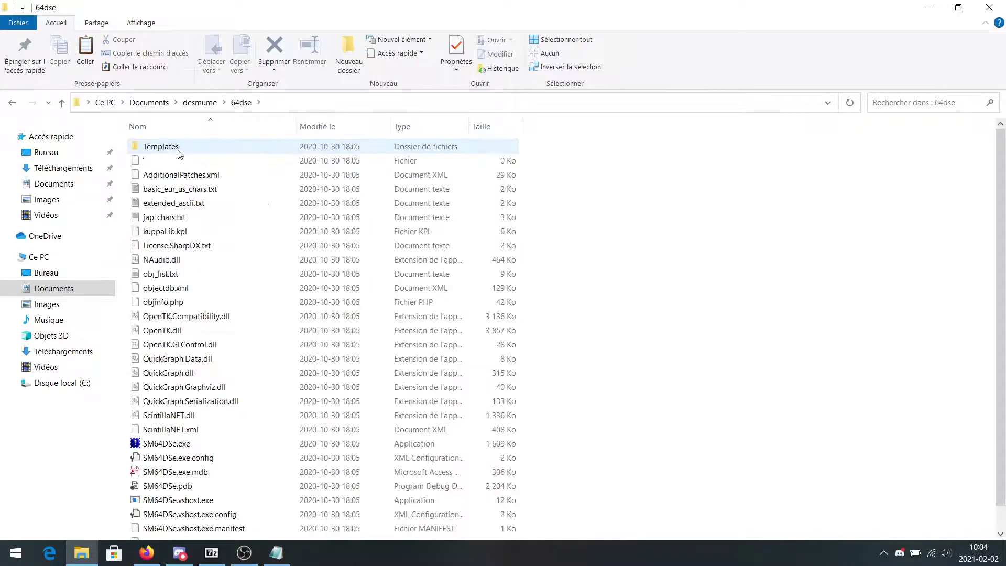
{"action": "double_click", "coordinate": [166, 443]}
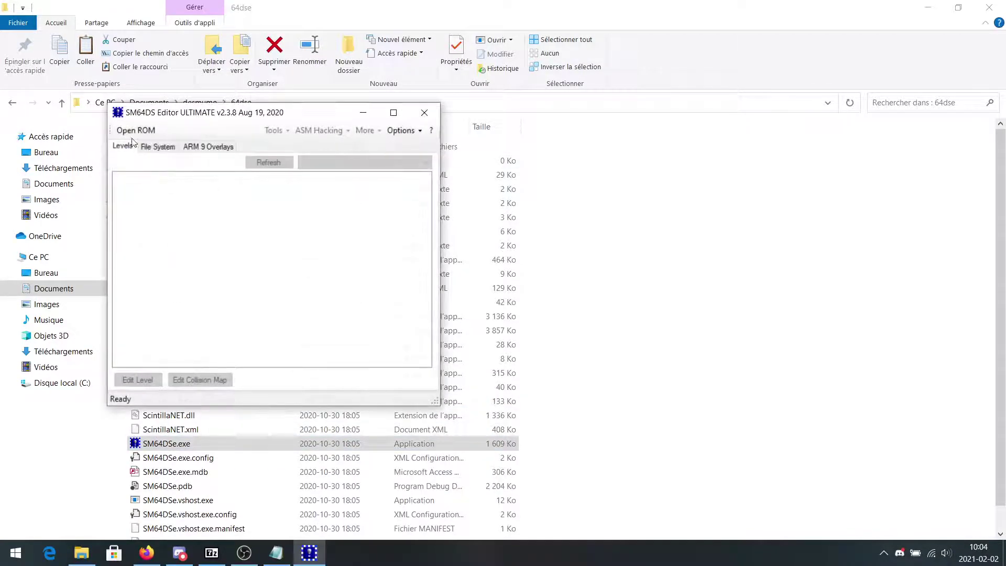
Try to open GBARunner2_arm9dldi_ds.nds from the gayds folder as a ROM in SM64DS Editor.
{"action": "left_click", "coordinate": [134, 131]}
{"action": "left_click", "coordinate": [272, 158]}
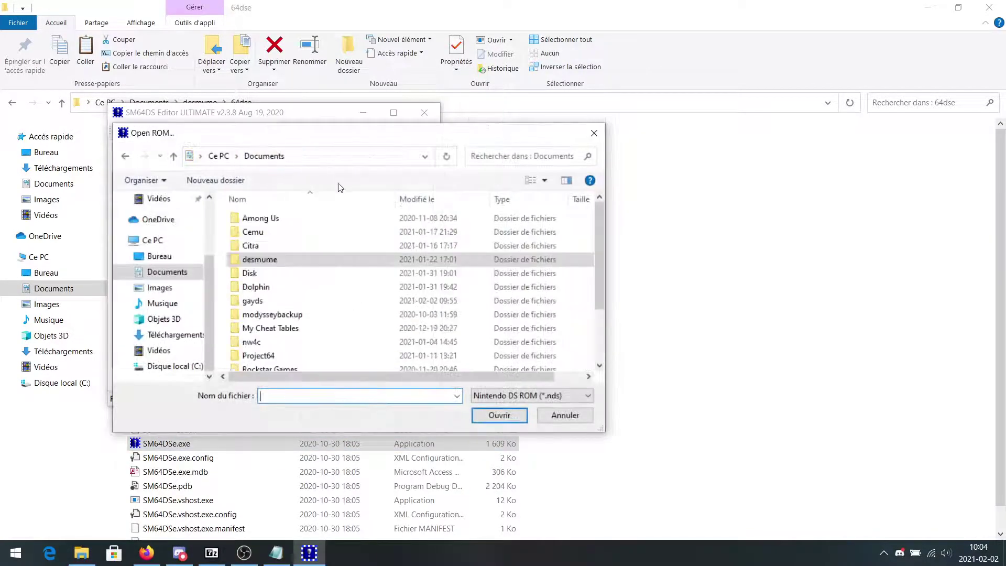
{"action": "double_click", "coordinate": [278, 306]}
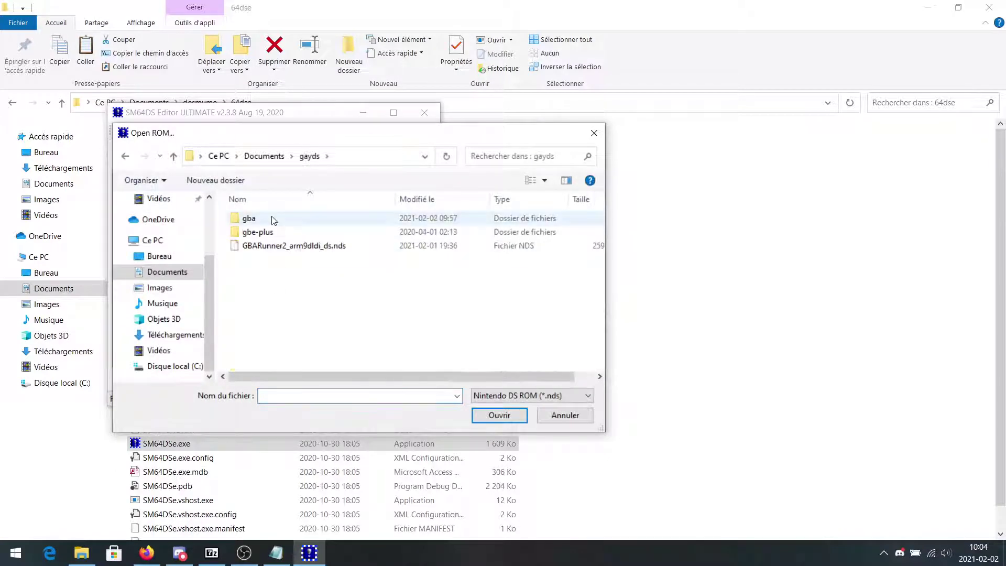
{"action": "double_click", "coordinate": [278, 248]}
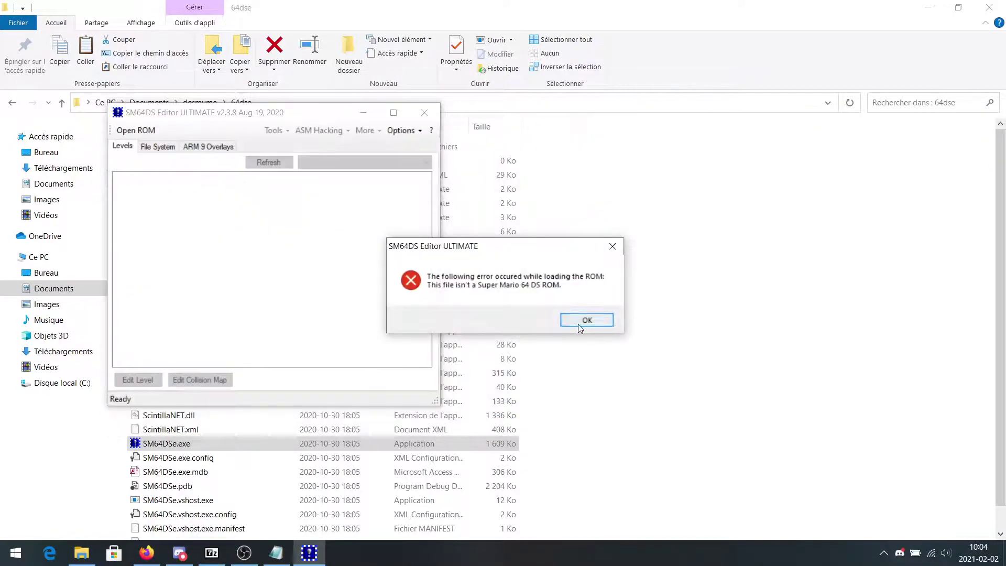
{"action": "left_click", "coordinate": [582, 325]}
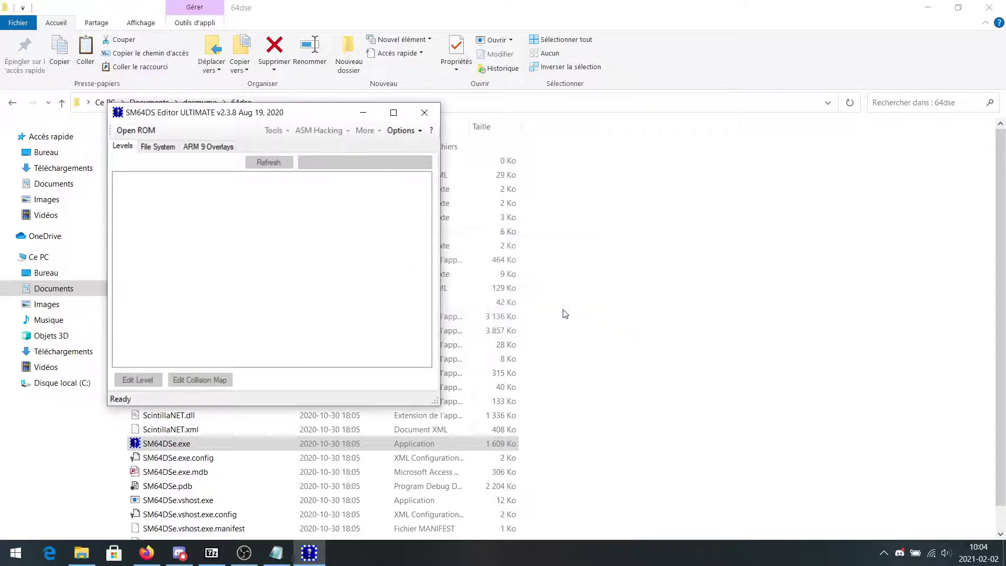
Close SM64DS Editor and return to the gayds folder in Documents.
{"action": "left_click", "coordinate": [412, 132]}
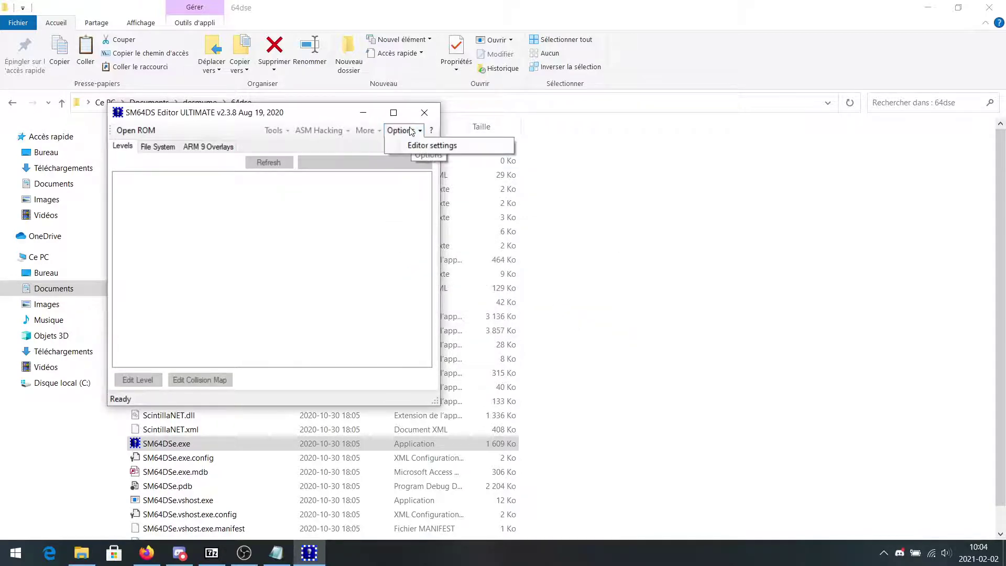
{"action": "left_click", "coordinate": [412, 132]}
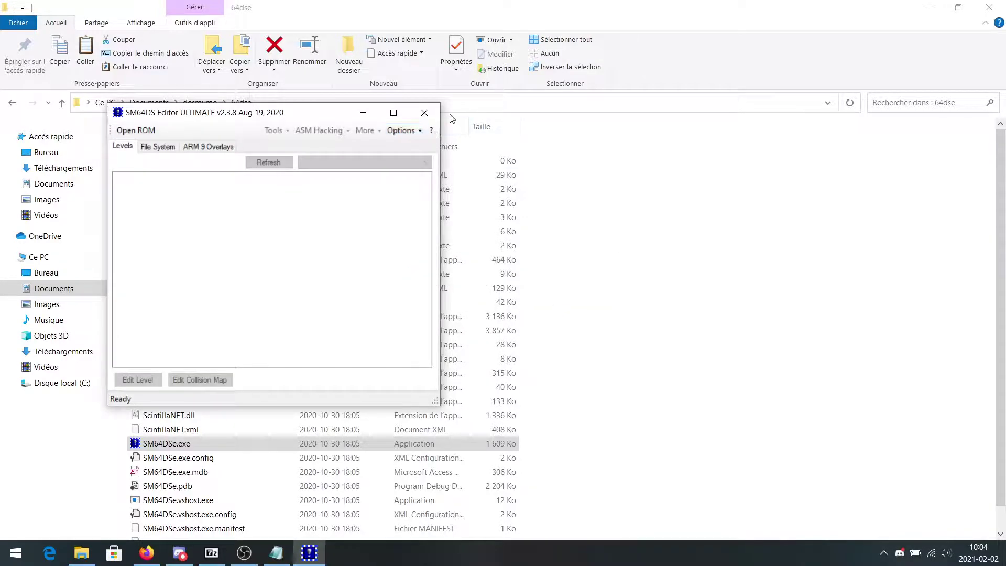
{"action": "left_click", "coordinate": [424, 113]}
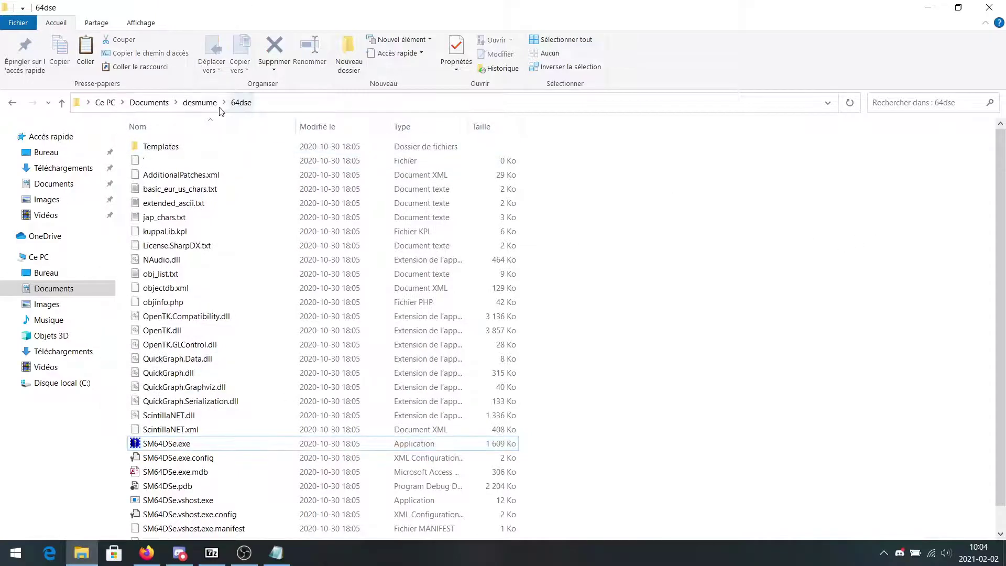
{"action": "left_click", "coordinate": [200, 104]}
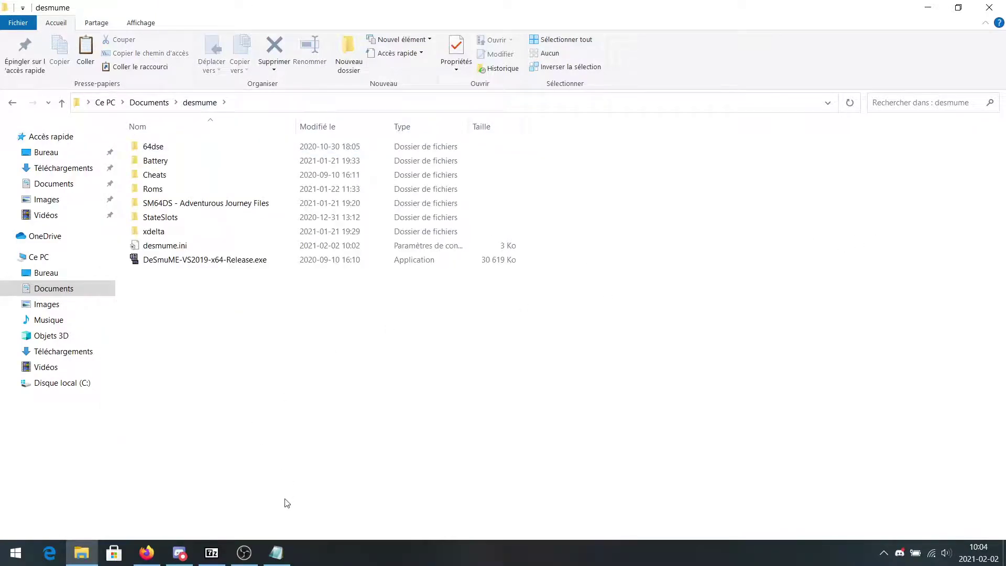
{"action": "left_click", "coordinate": [157, 102]}
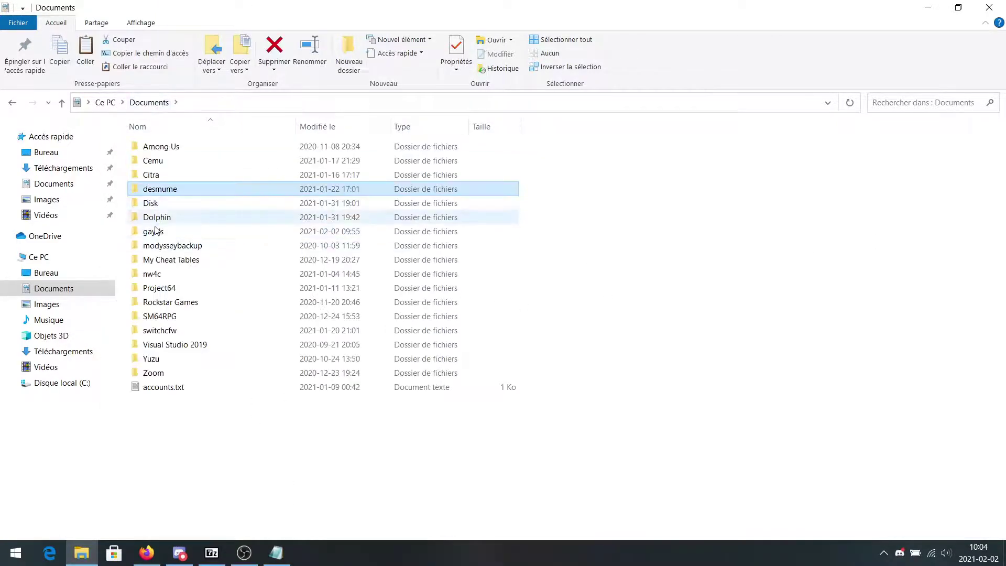
{"action": "double_click", "coordinate": [151, 232]}
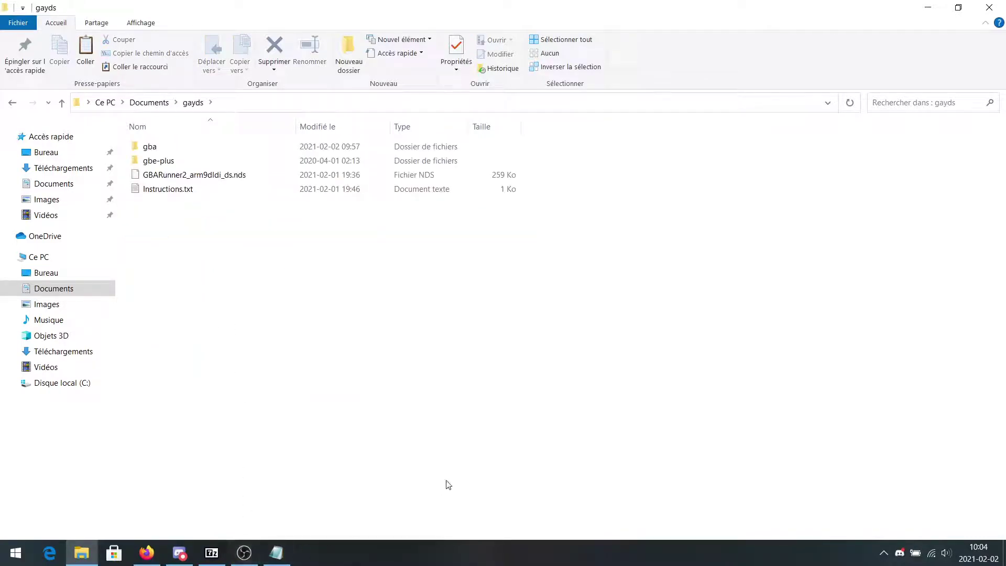